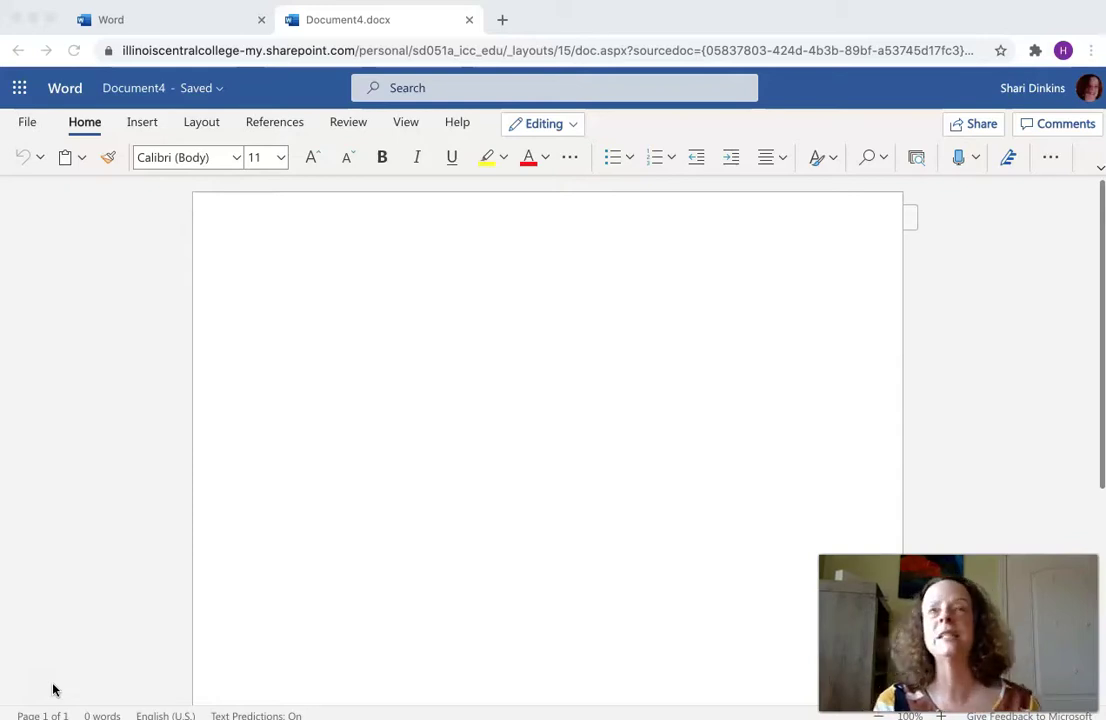
# - Enter the heading lines First Last, the professor's name, ENGL 110 and 19 December 2020, then Title, "Start writing here..." and eight X lines
pyautogui.click(304, 492)
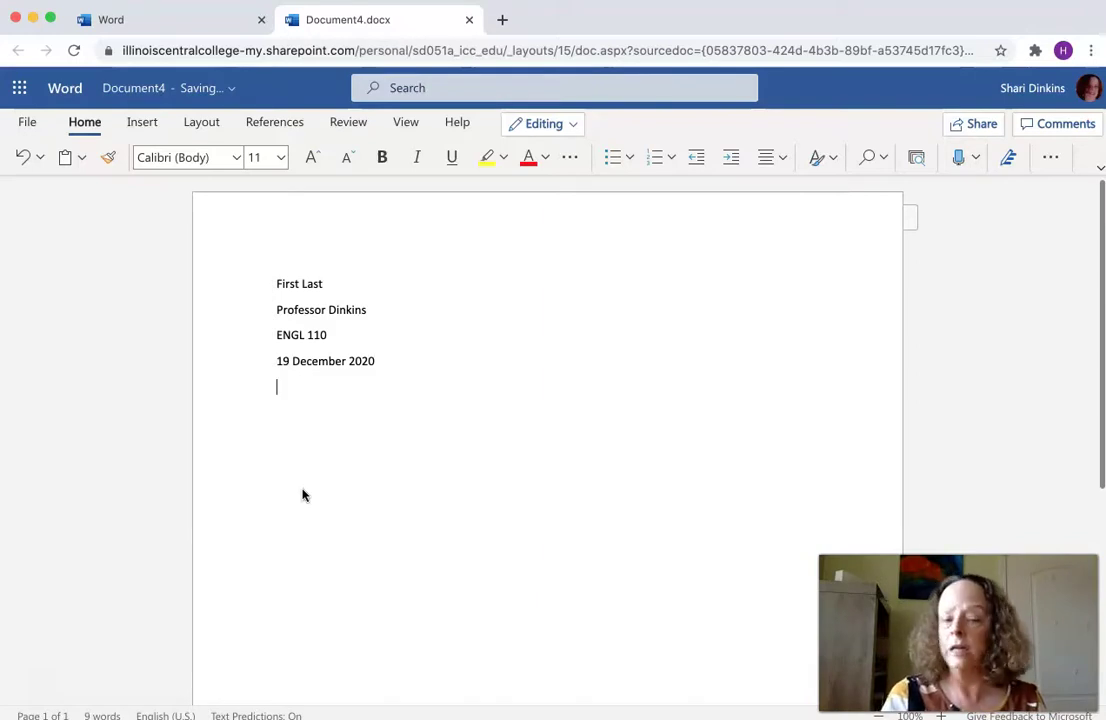
pyautogui.click(337, 381)
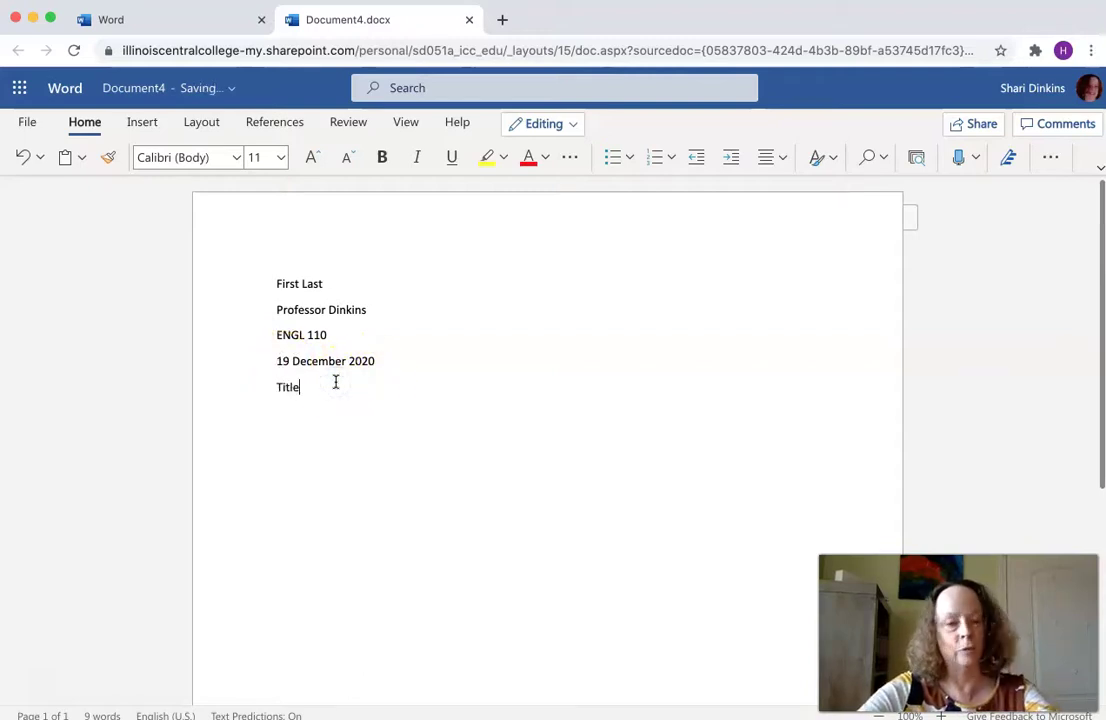
pyautogui.press('Return')
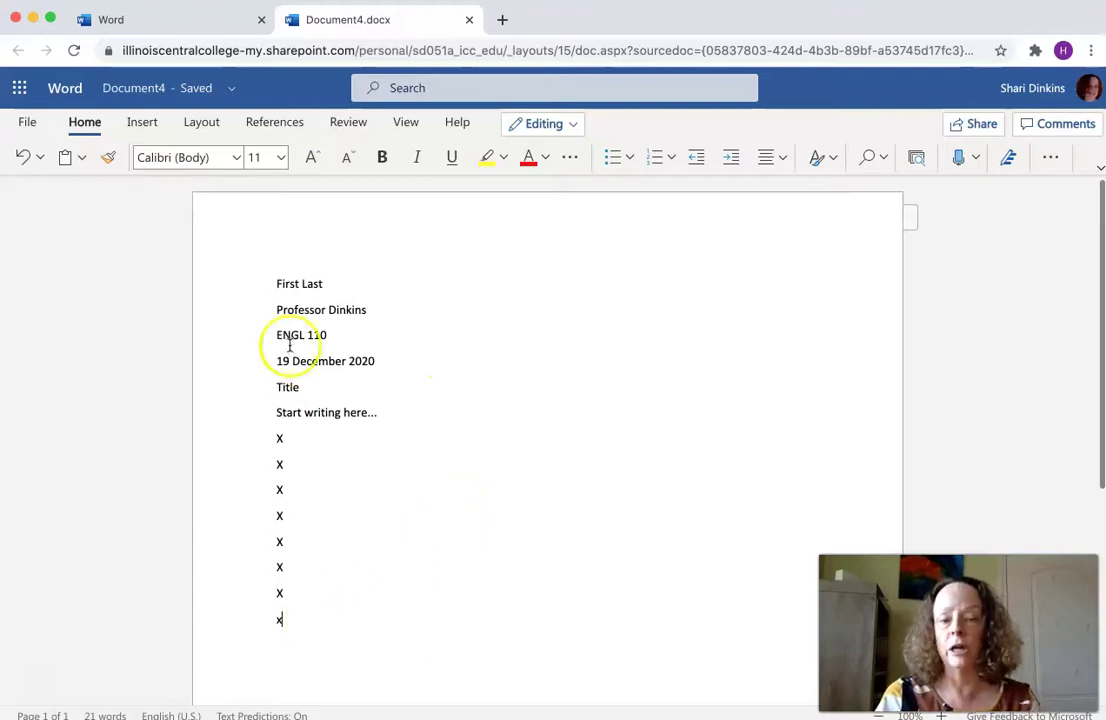
# - Select the whole document text from the last X line up to First Last and set its font to Times New Roman
pyautogui.moveTo(275, 283); pyautogui.dragTo(358, 592)
pyautogui.scroll(-3, 358, 592)
pyautogui.click(356, 484)
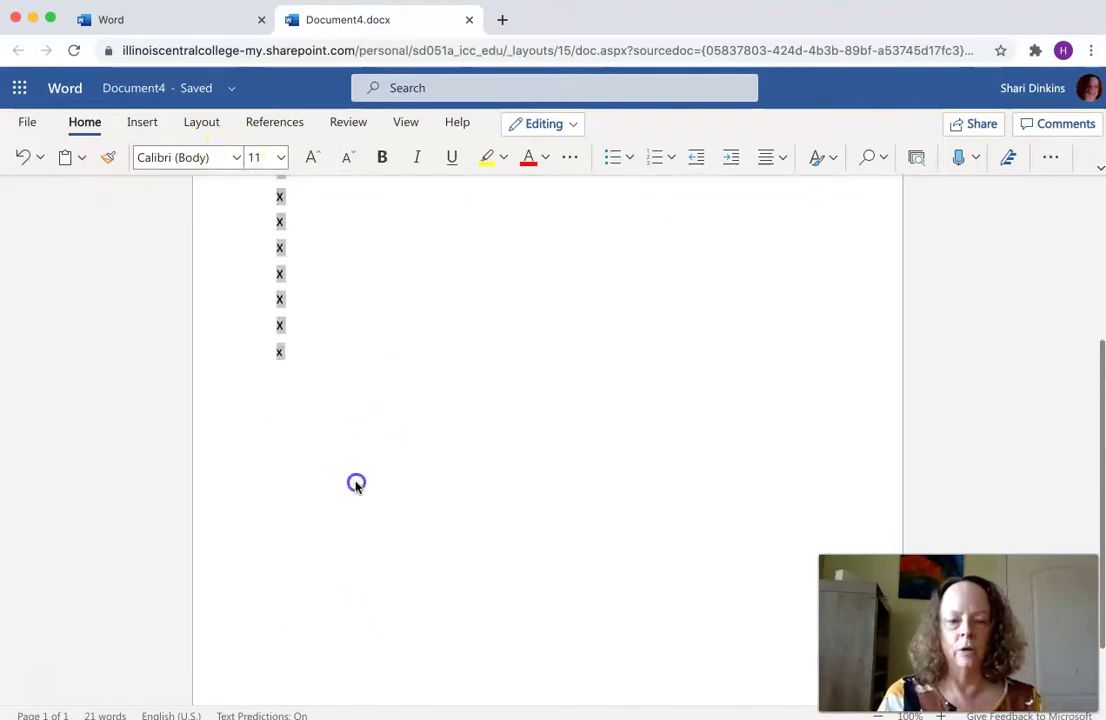
pyautogui.moveTo(296, 360); pyautogui.dragTo(220, 96)
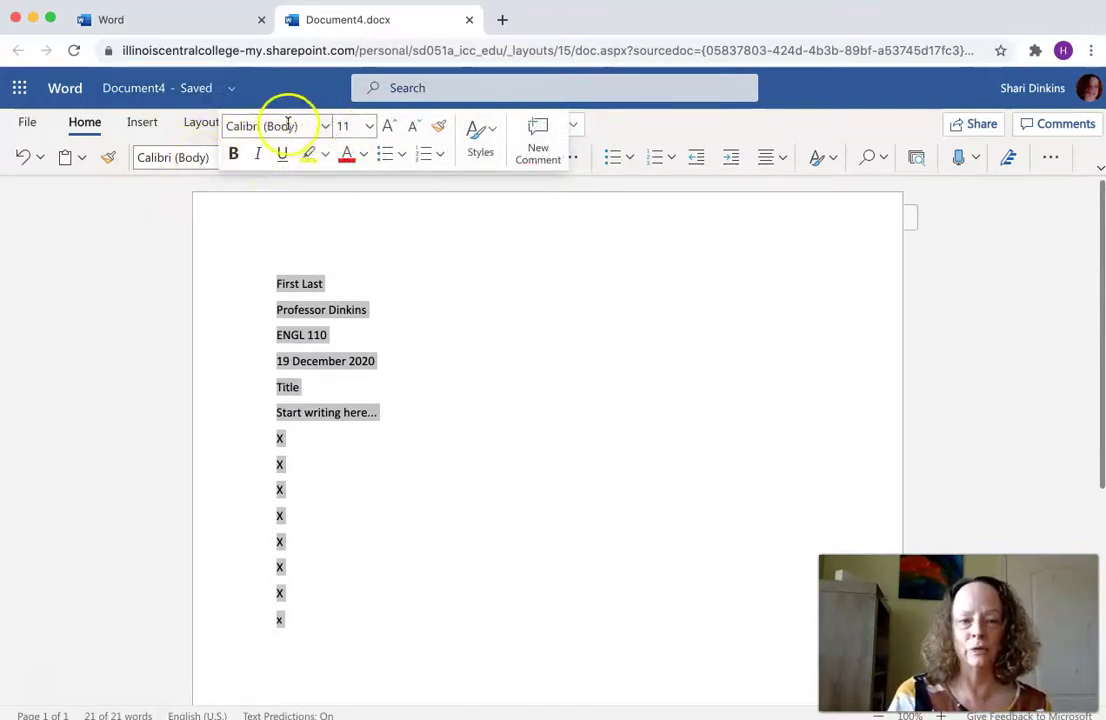
pyautogui.click(324, 124)
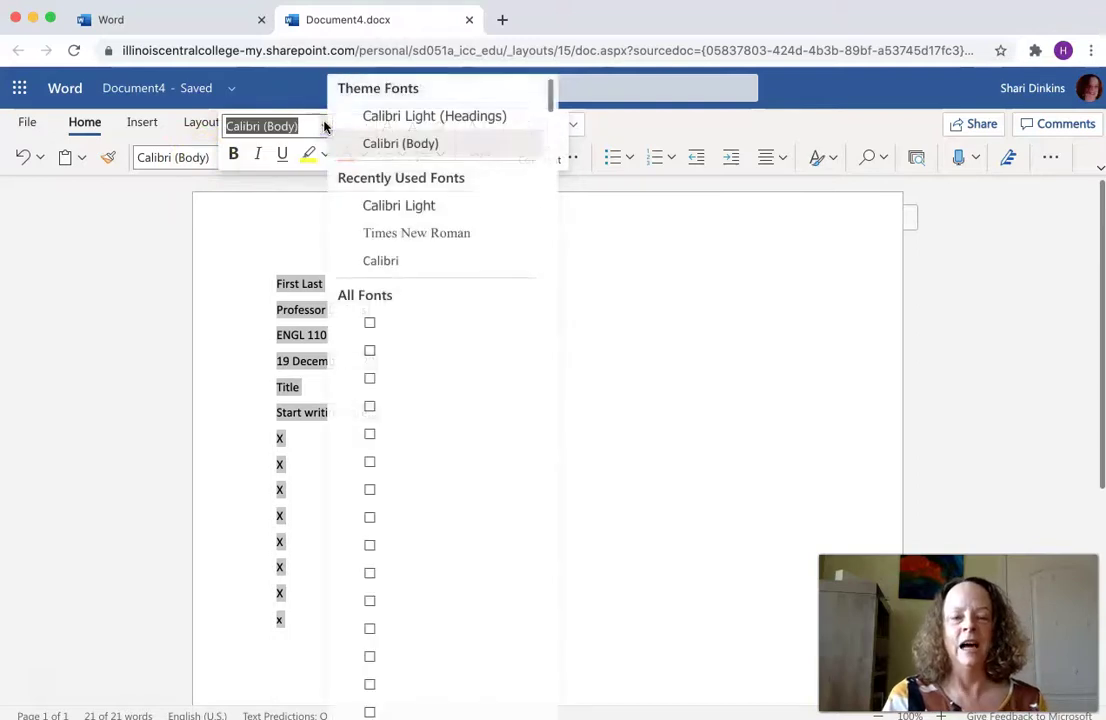
pyautogui.click(416, 233)
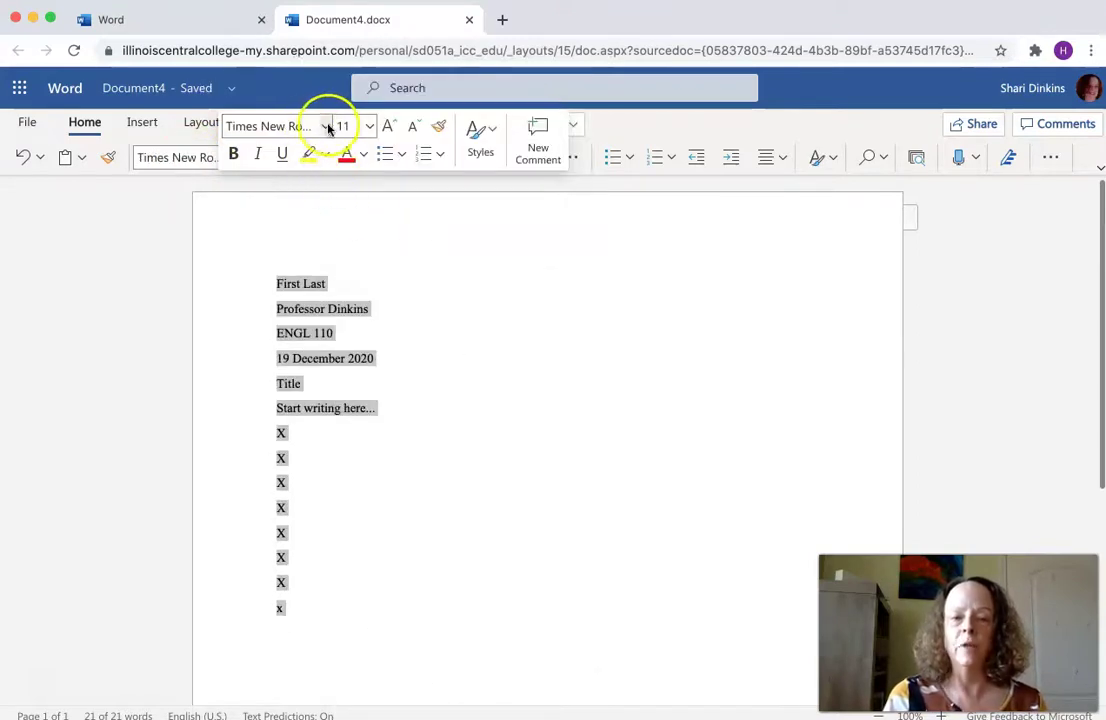
# - Find Times New Roman in the full alphabetical font list and apply it to the selected text
pyautogui.click(322, 127)
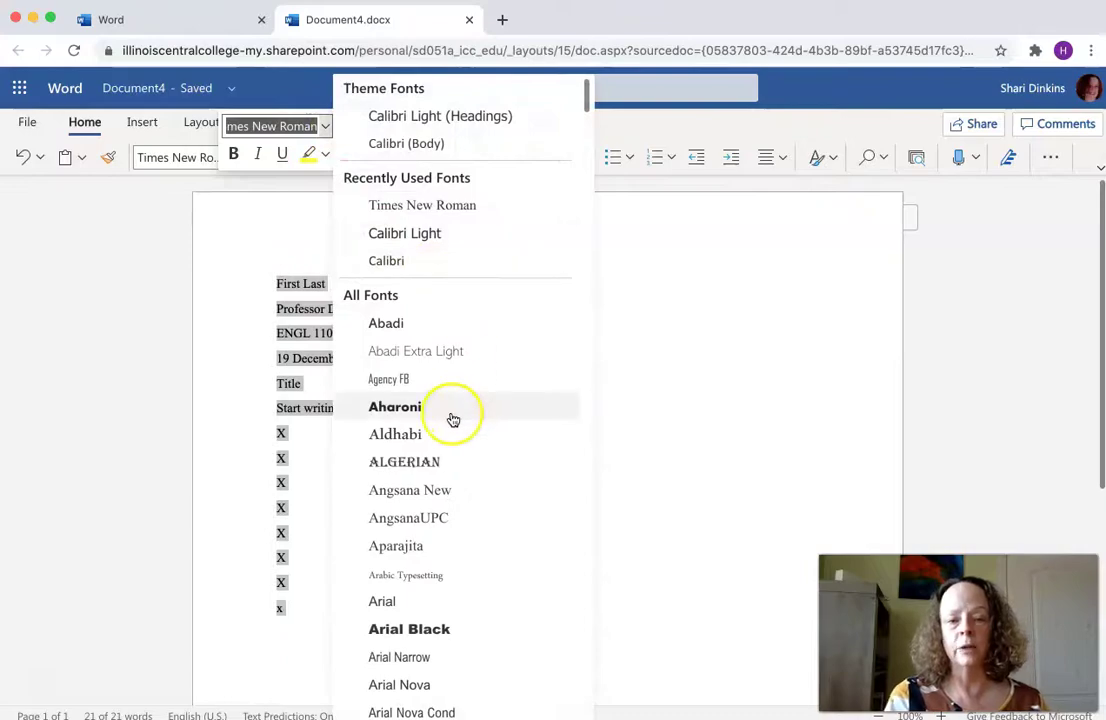
pyautogui.scroll(-20, 452, 420)
pyautogui.scroll(-20, 452, 420)
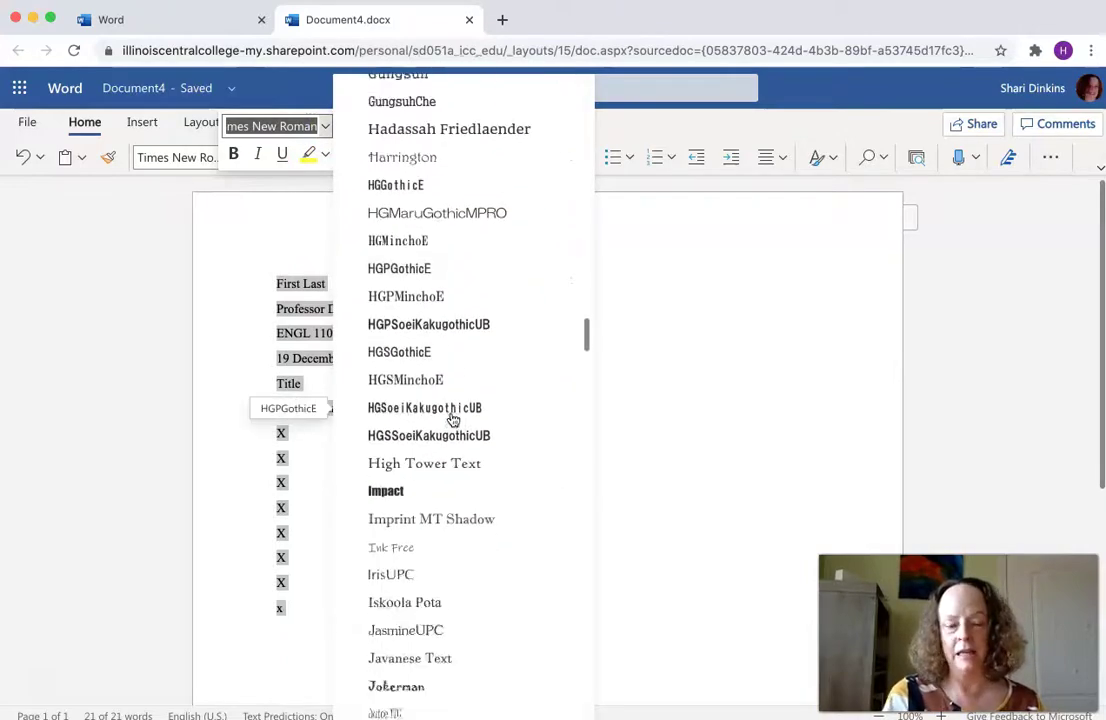
pyautogui.scroll(-20, 452, 420)
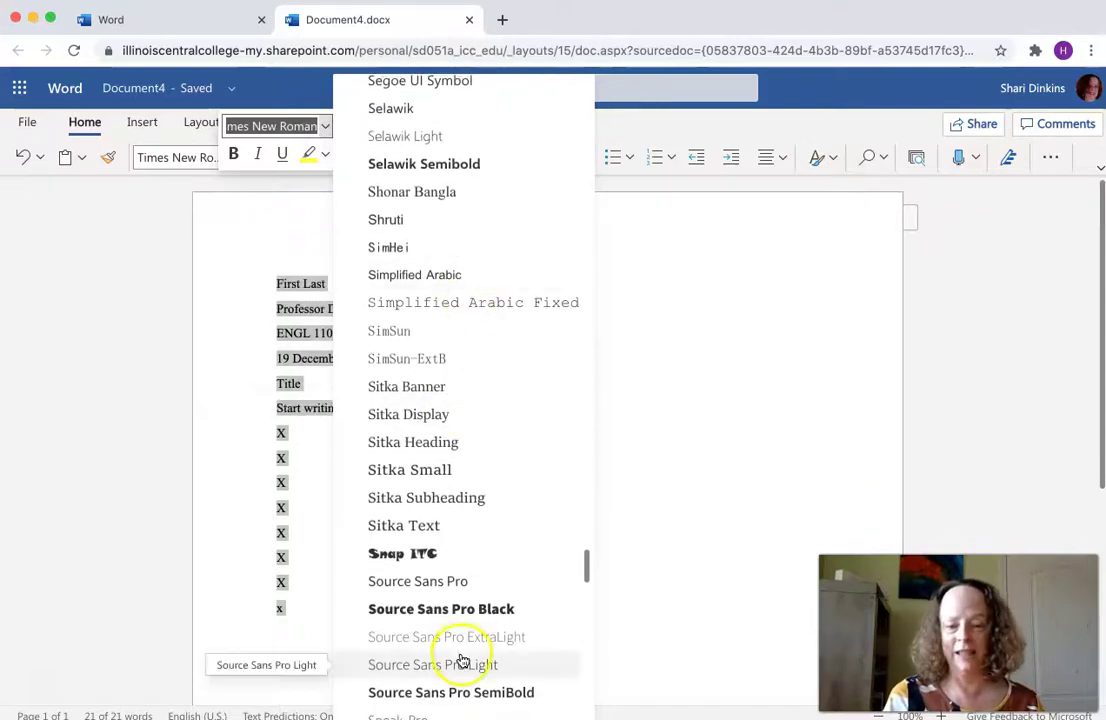
pyautogui.scroll(-15, 462, 641)
pyautogui.scroll(-5, 462, 645)
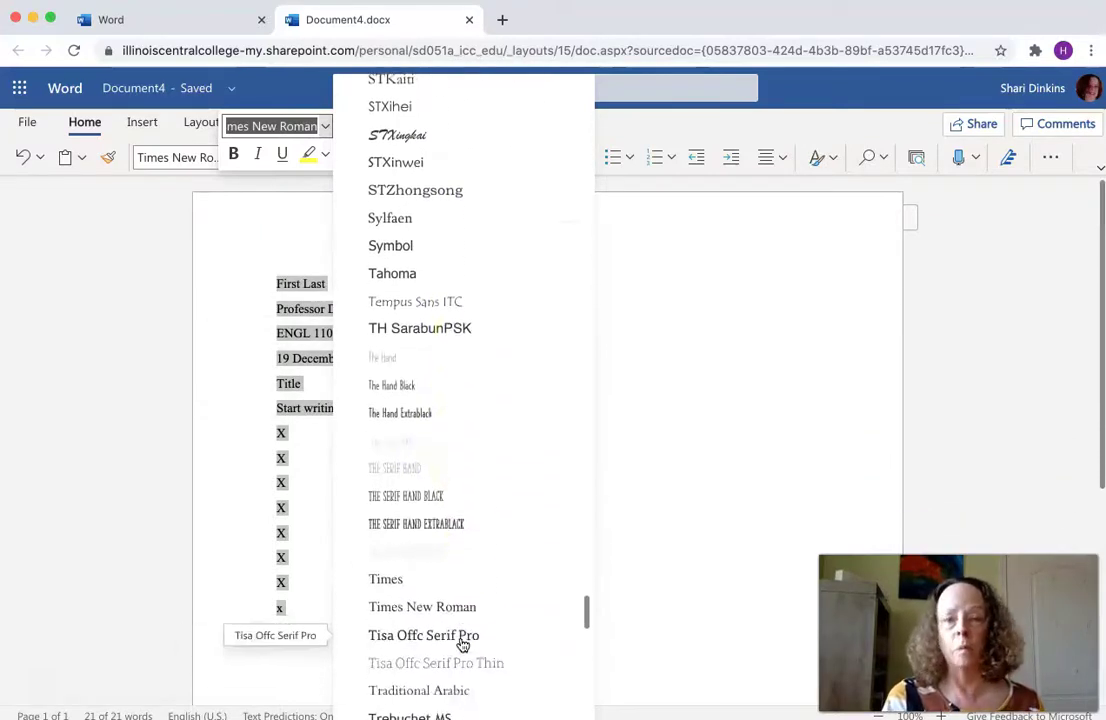
pyautogui.scroll(-3, 459, 646)
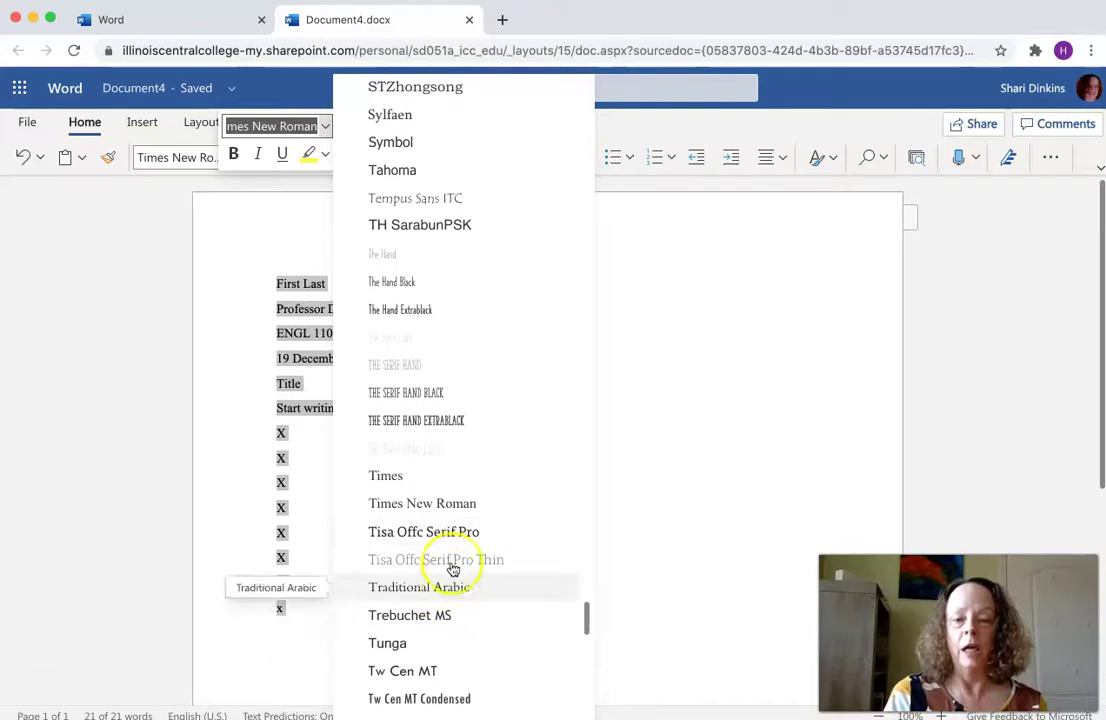
pyautogui.click(452, 504)
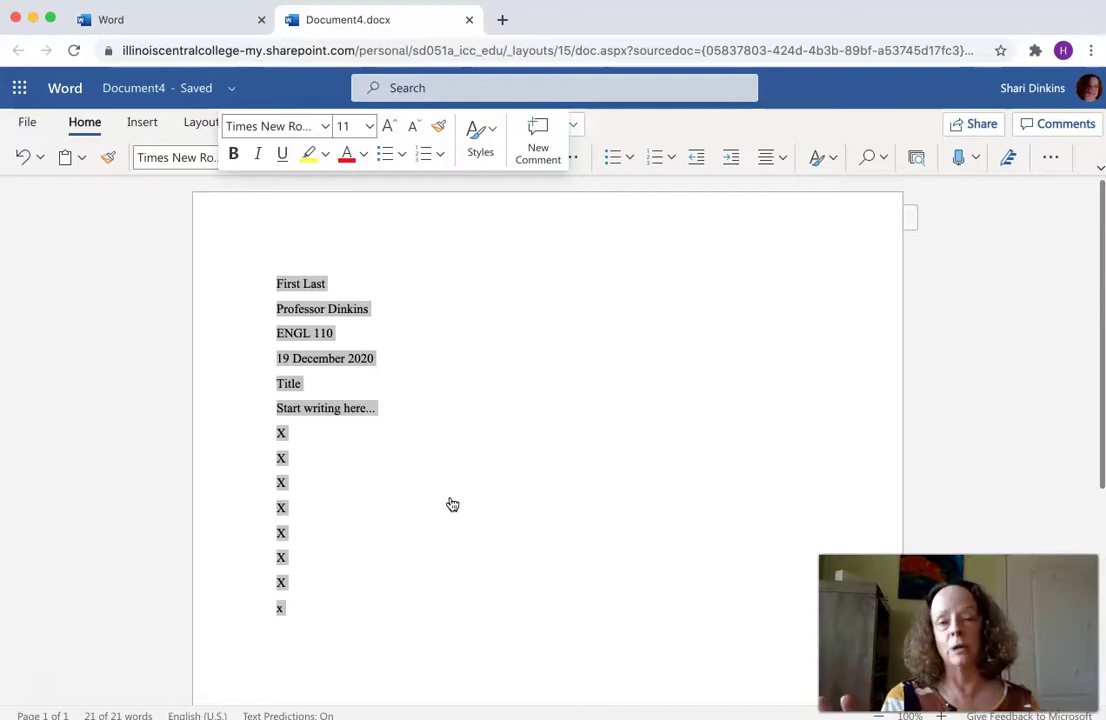
# - Set the font size of all the selected text to 12 and clear the selection
pyautogui.click(366, 129)
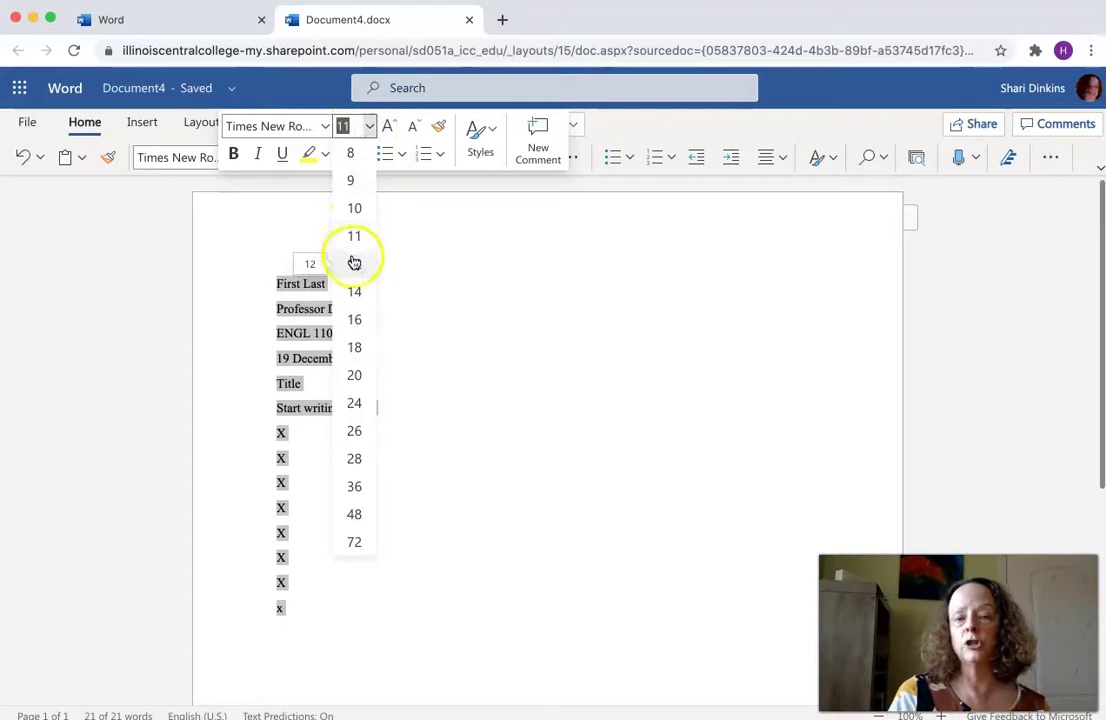
pyautogui.click(354, 263)
pyautogui.click(506, 488)
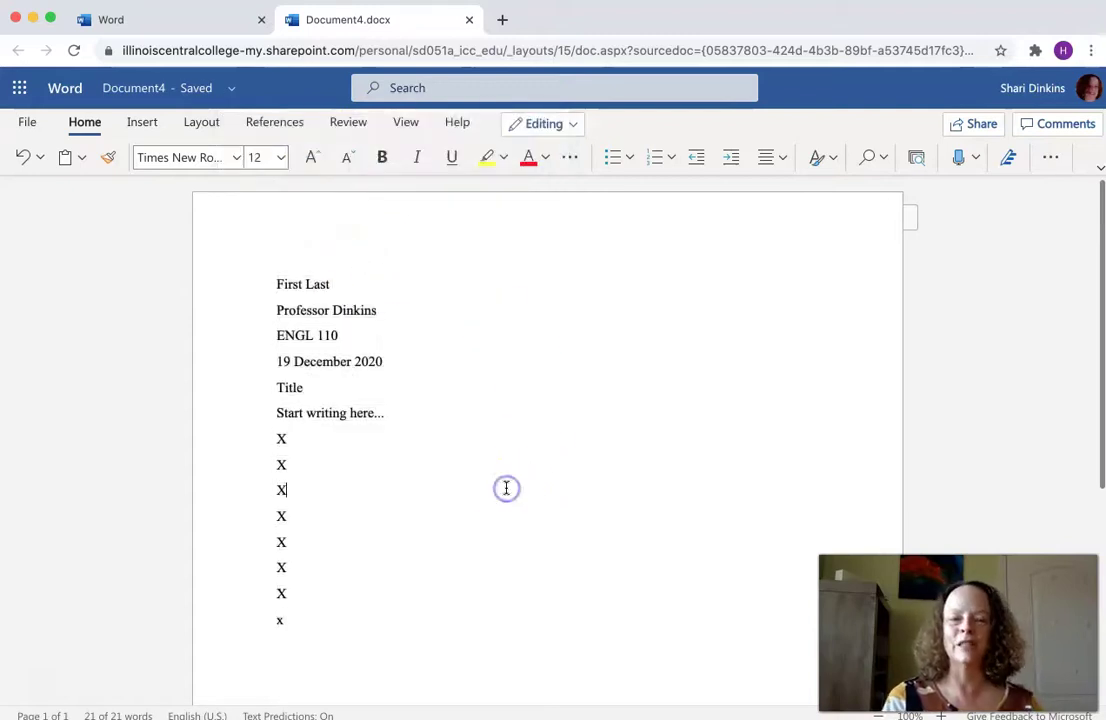
# - Center the Title line on the page
pyautogui.click(291, 389)
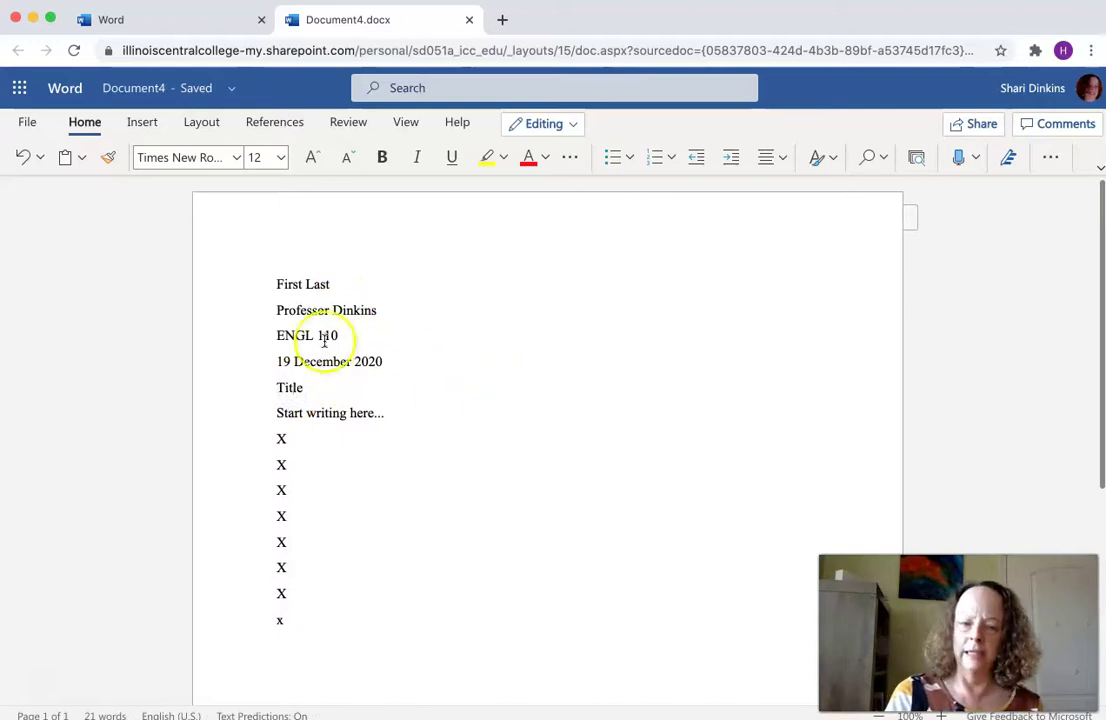
pyautogui.click(779, 158)
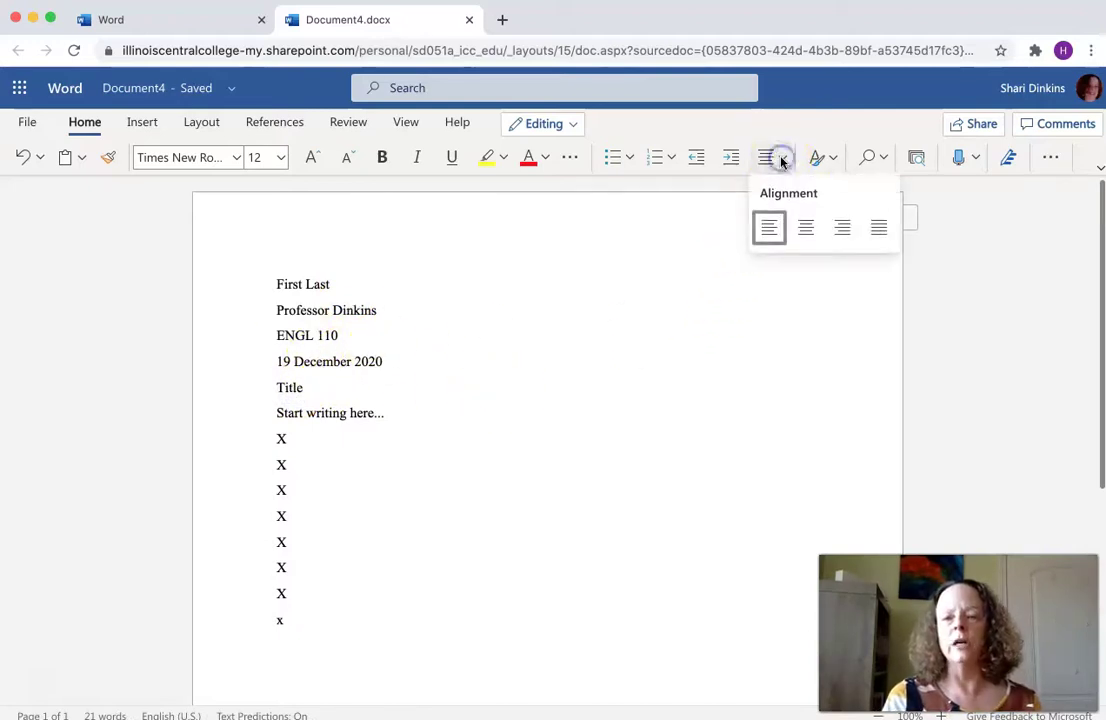
pyautogui.click(805, 230)
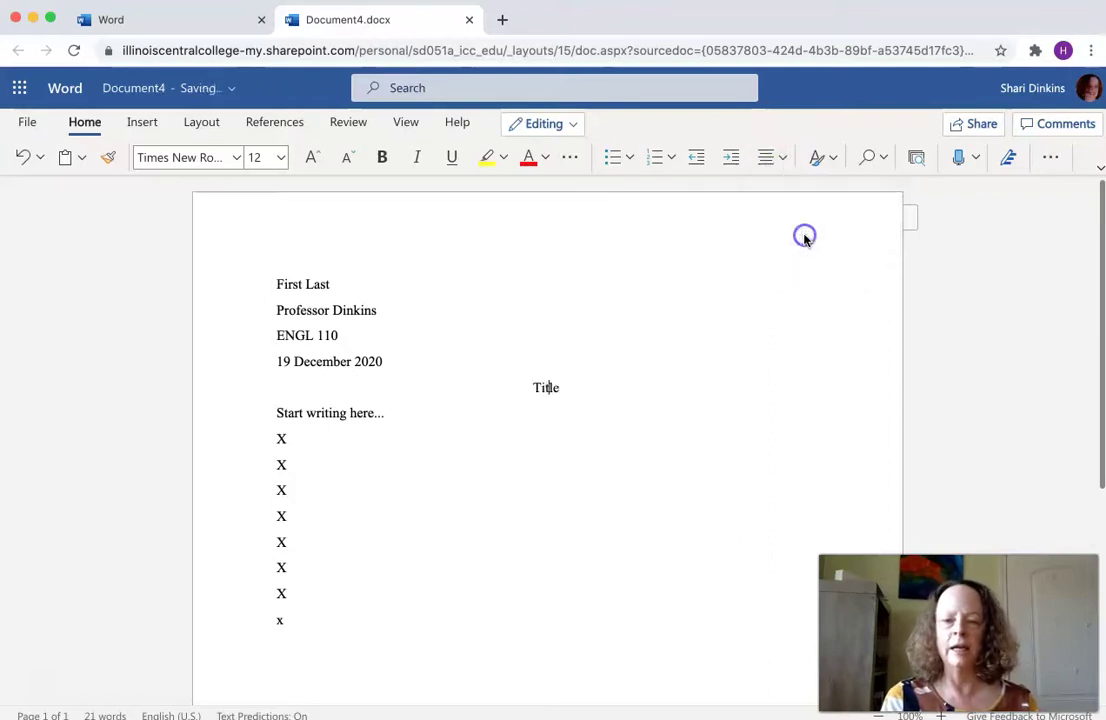
# - Add a new line reading "Start writing here..." directly below the title and align it left
pyautogui.click(578, 385)
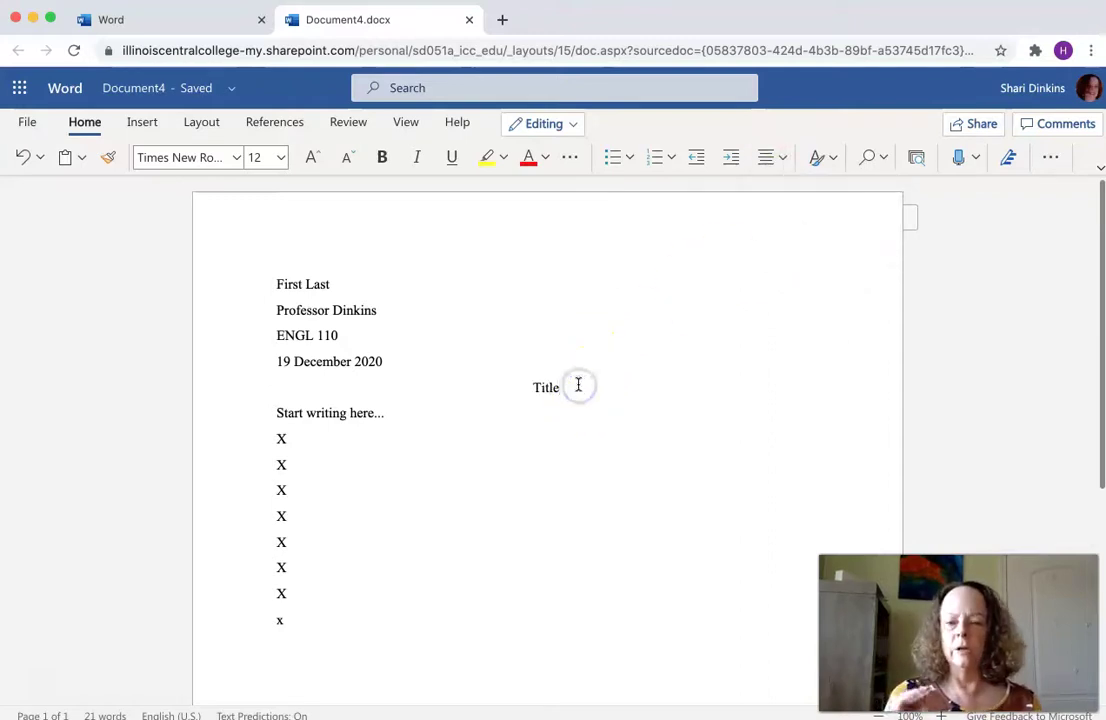
pyautogui.press('Return')
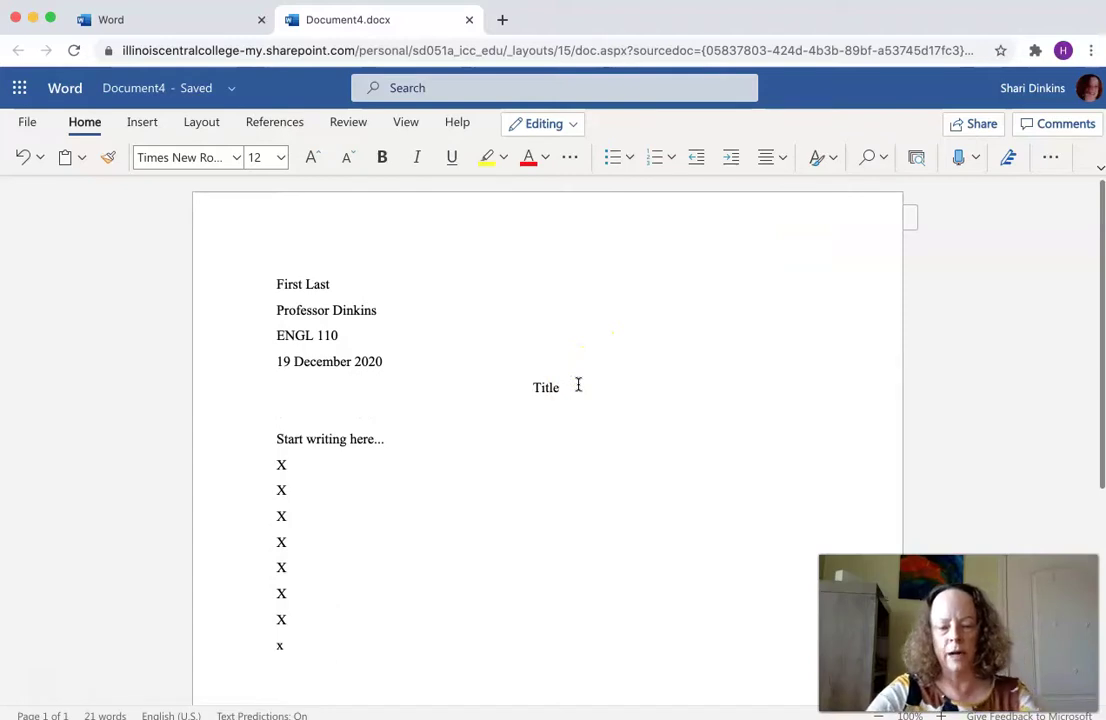
pyautogui.write('Start writing here...')
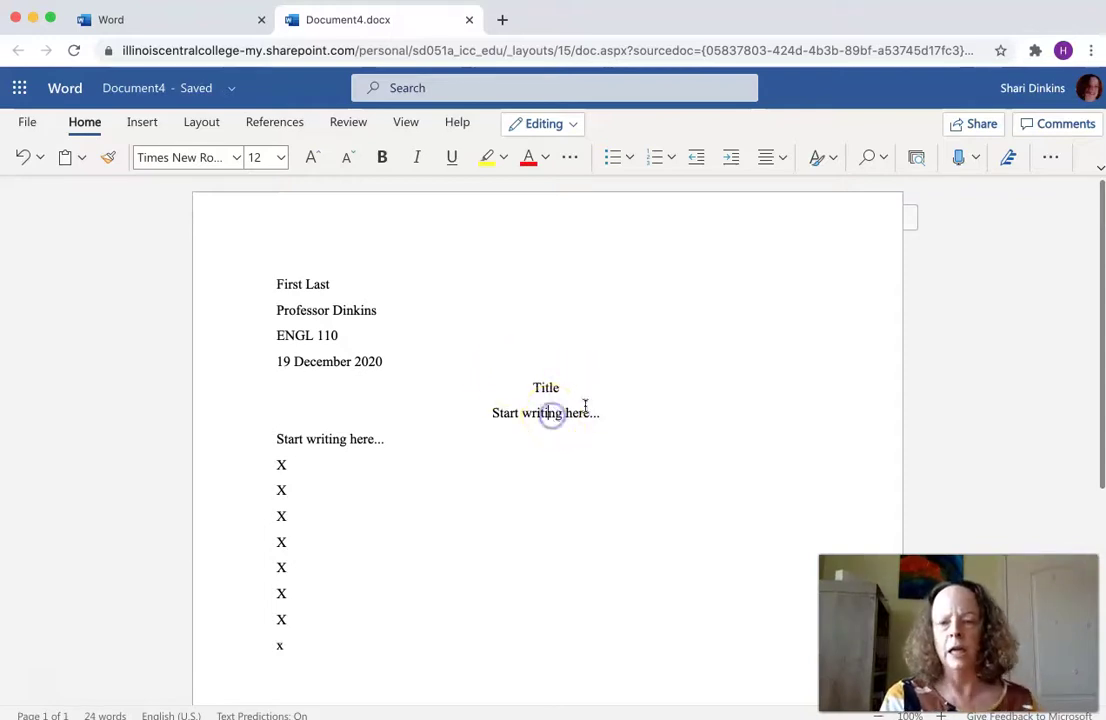
pyautogui.click(782, 158)
pyautogui.click(770, 228)
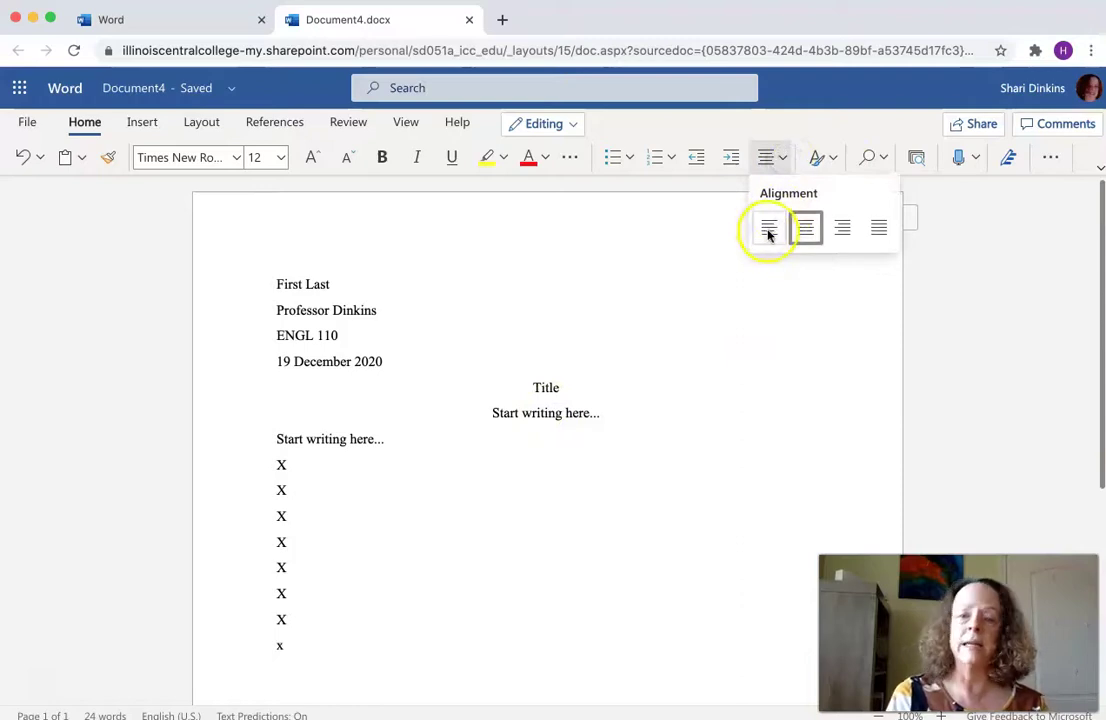
# - Indent the new "Start writing here..." line by one tab and delete the duplicate line beneath it
pyautogui.click(277, 413)
pyautogui.press('Tab')
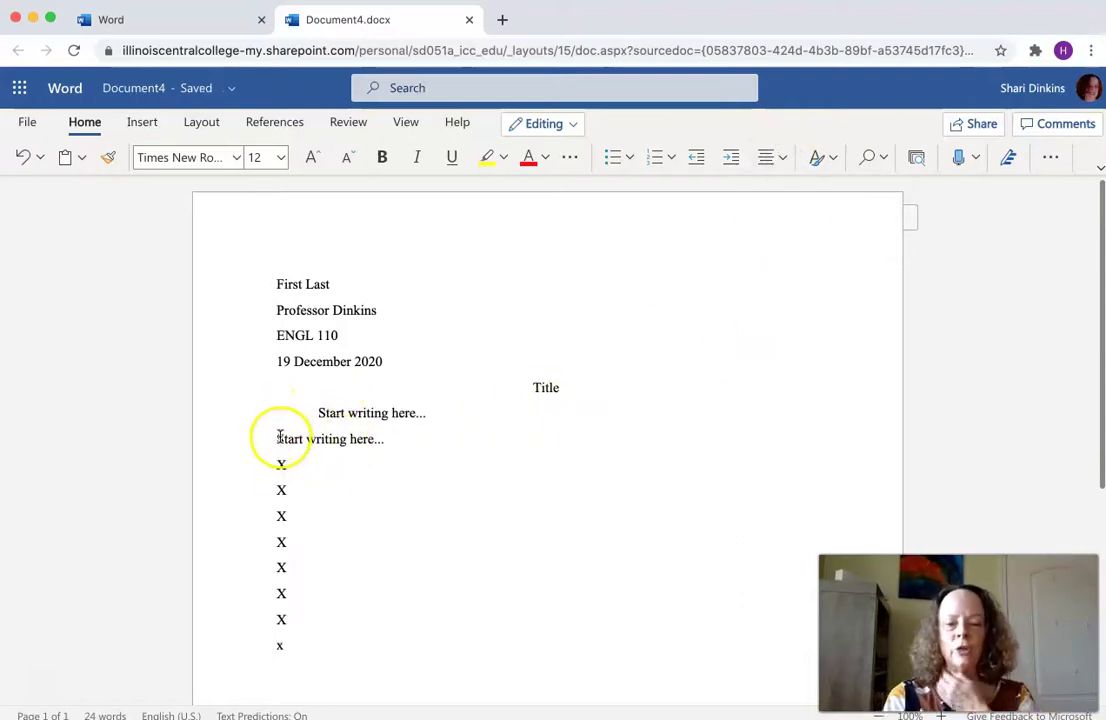
pyautogui.moveTo(389, 440); pyautogui.dragTo(270, 443)
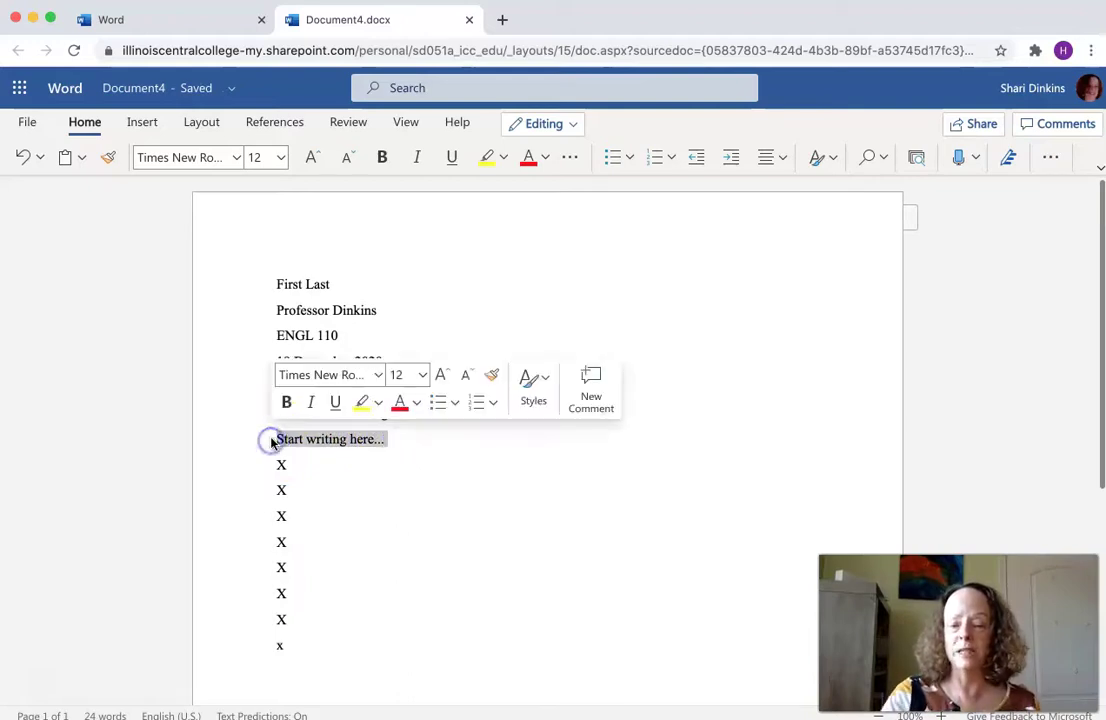
pyautogui.press('BackSpace')
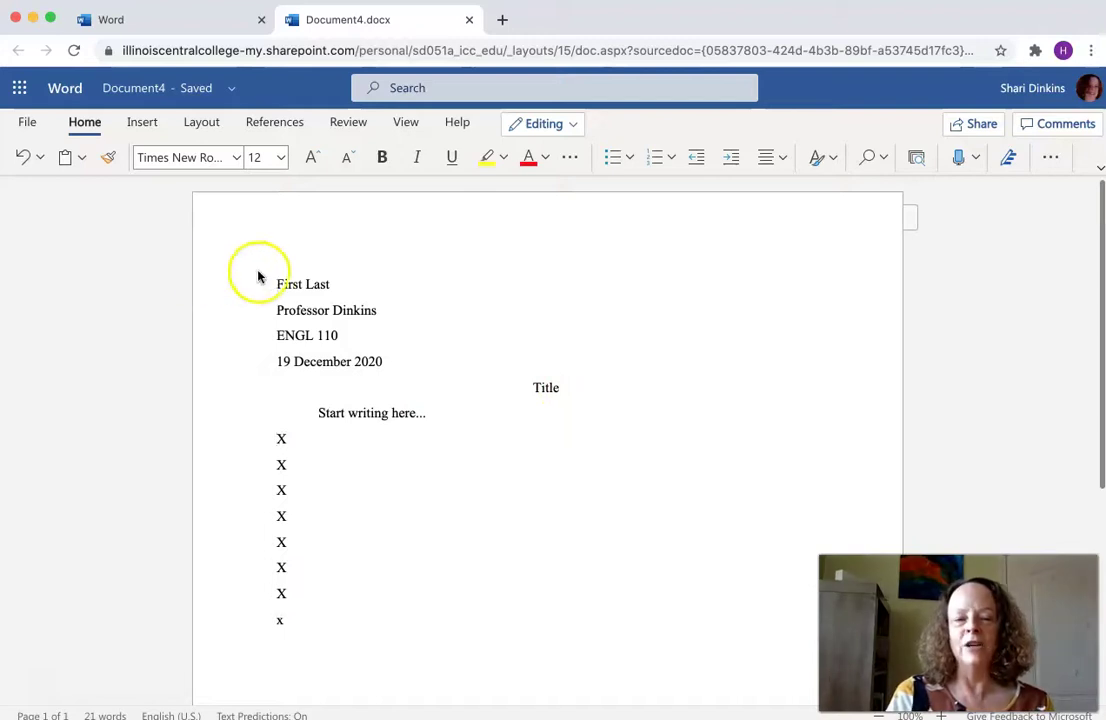
# - Set the paragraph spacing after to 0 pt and the line spacing to Double for the entire document text
pyautogui.moveTo(277, 284); pyautogui.dragTo(291, 625)
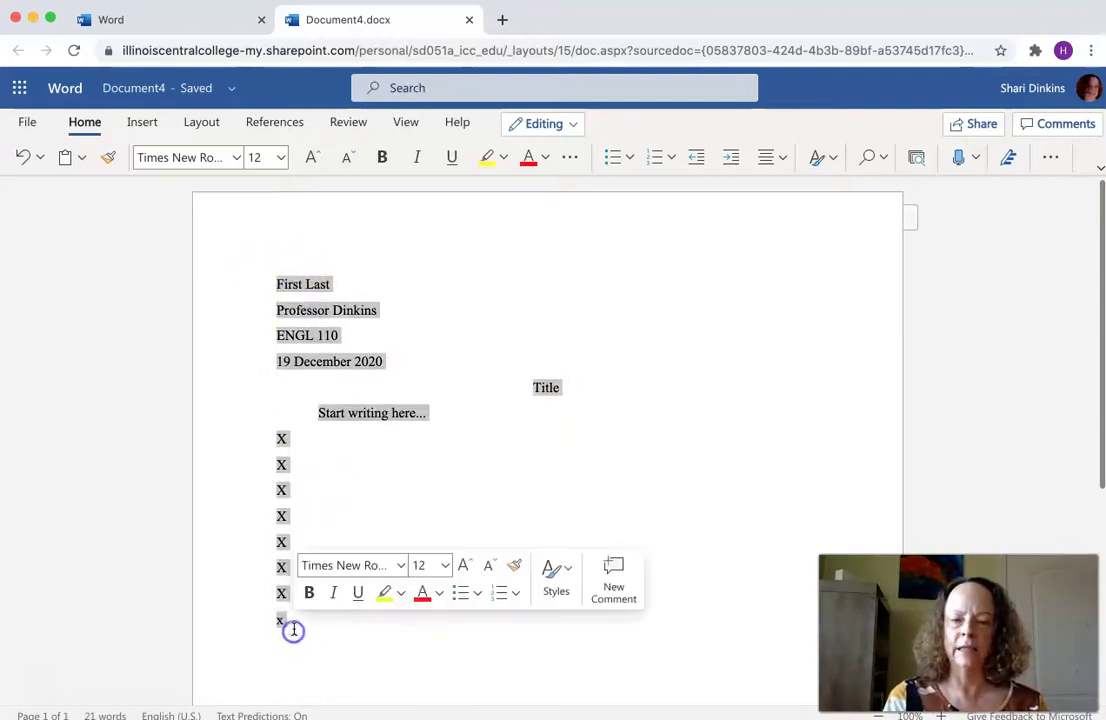
pyautogui.click(199, 122)
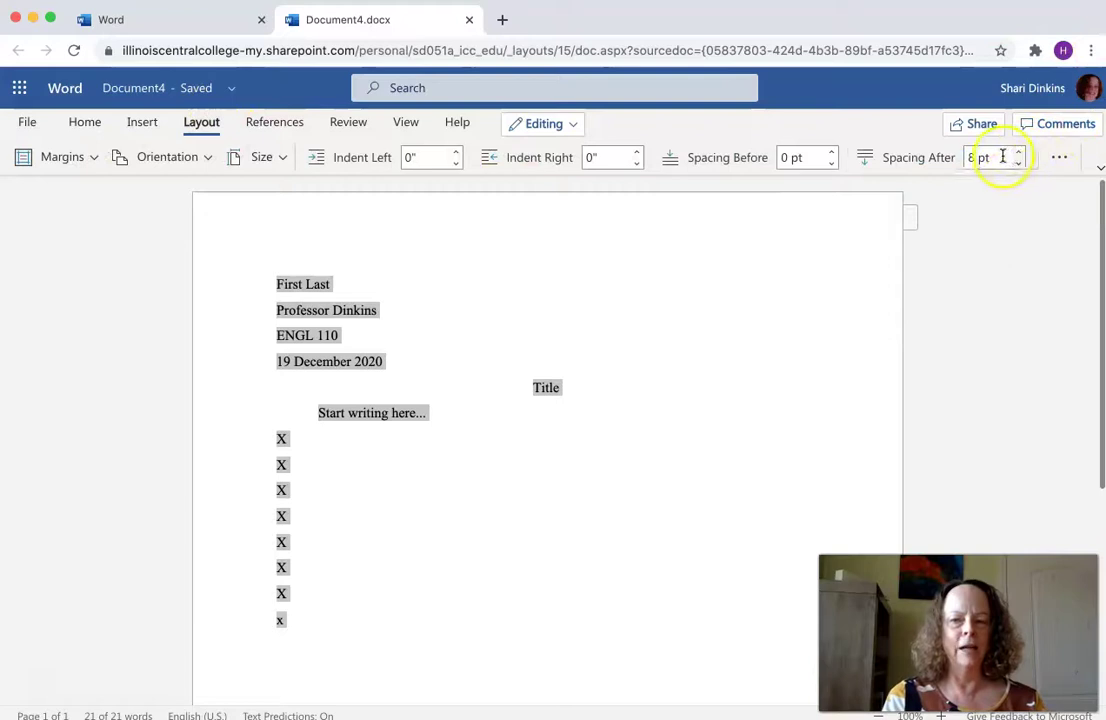
pyautogui.click(1056, 160)
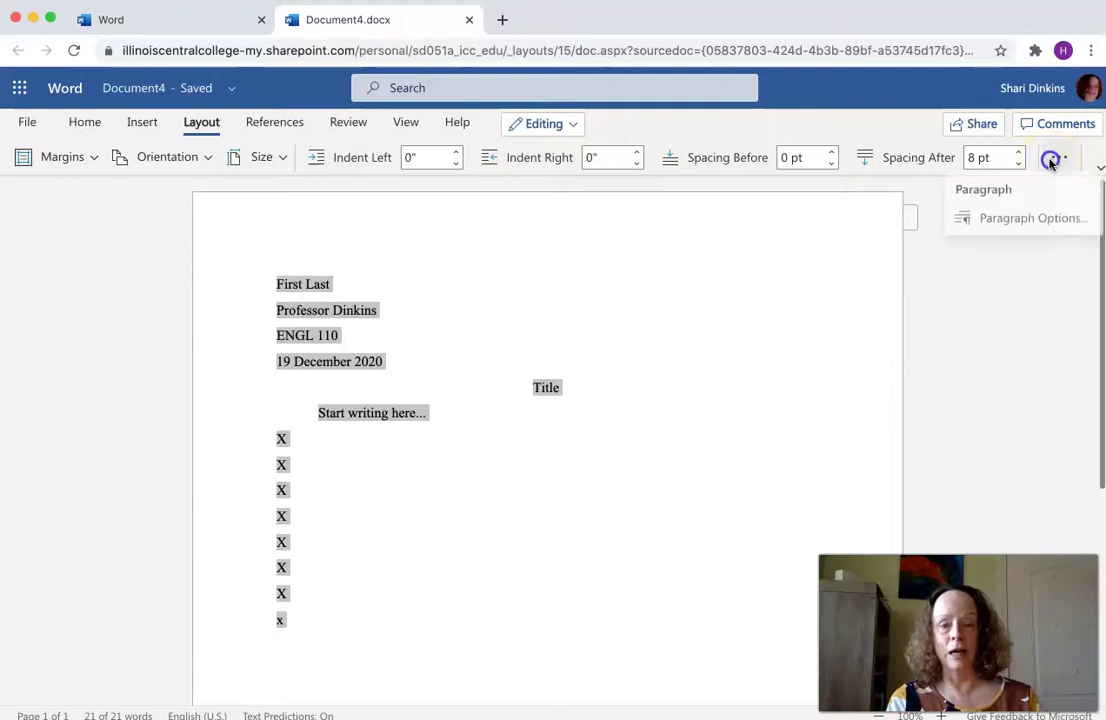
pyautogui.click(1018, 221)
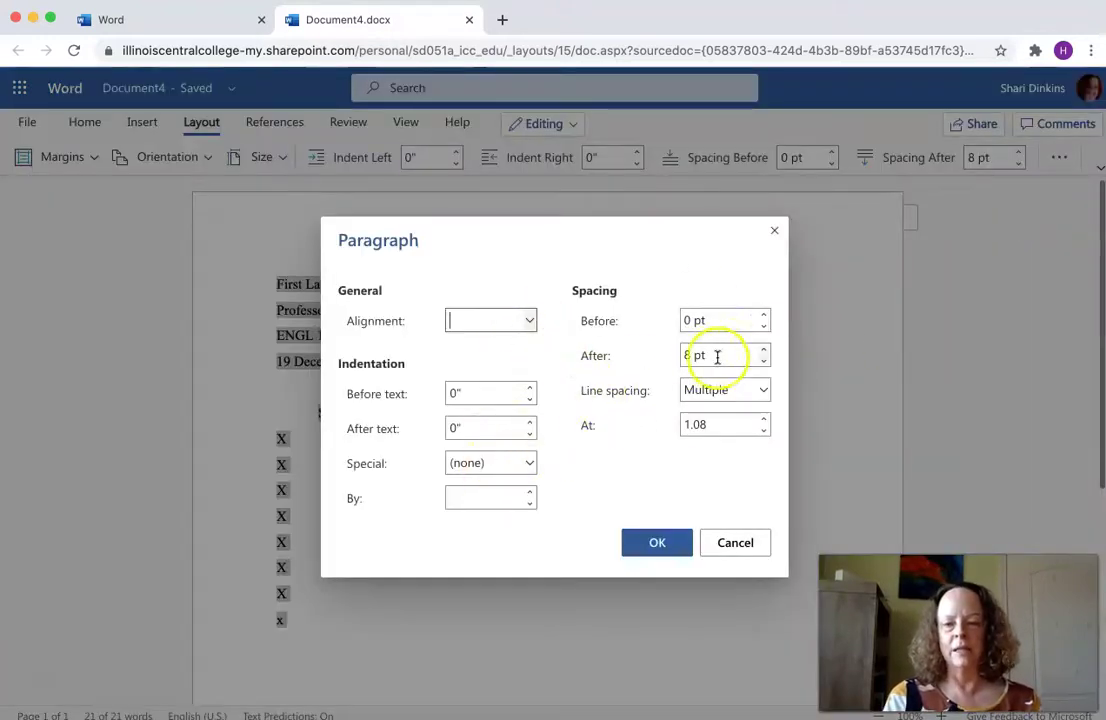
pyautogui.click(762, 362)
pyautogui.click(762, 362)
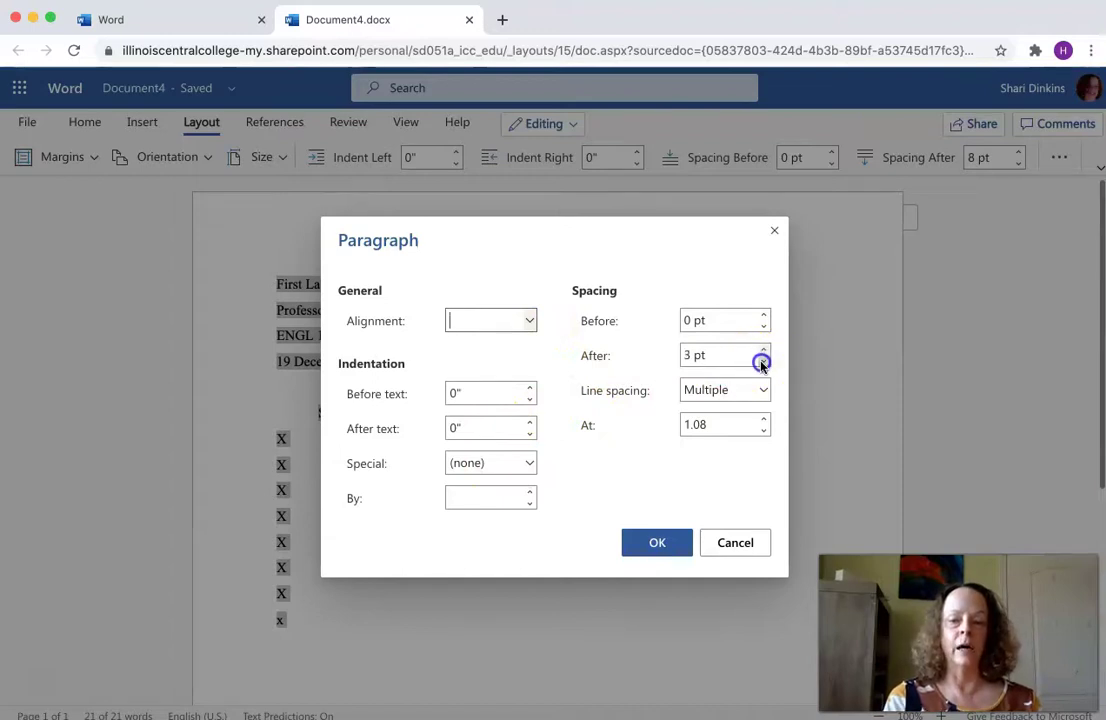
pyautogui.click(762, 362)
pyautogui.click(736, 390)
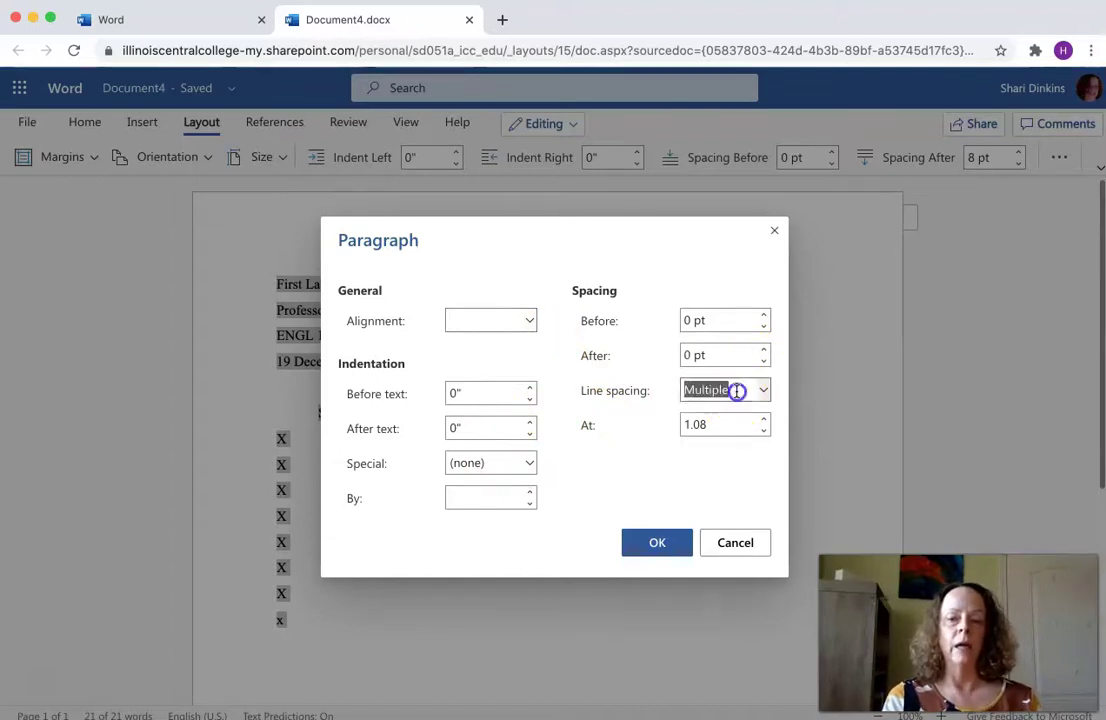
pyautogui.click(714, 469)
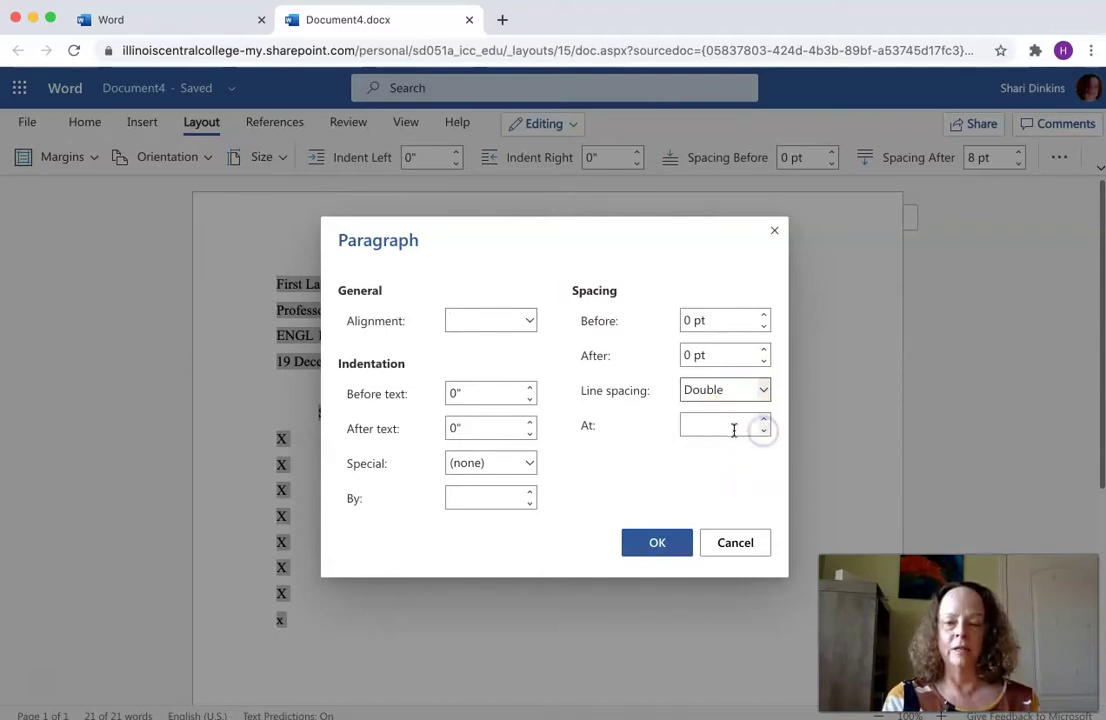
pyautogui.click(657, 537)
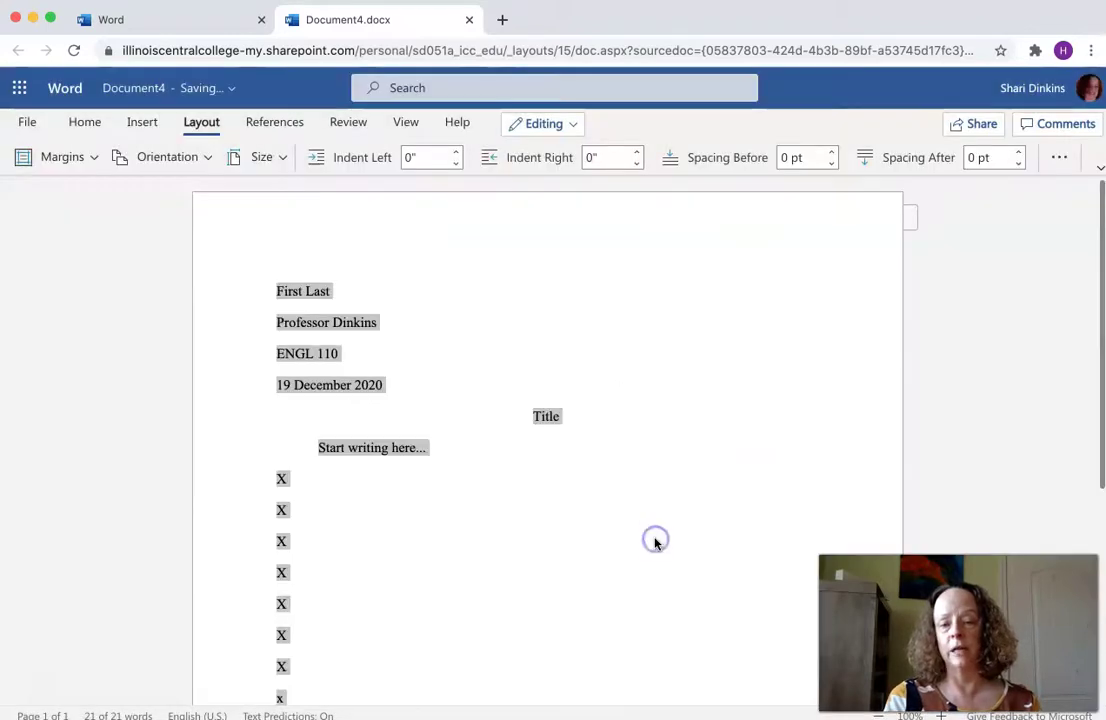
pyautogui.click(449, 538)
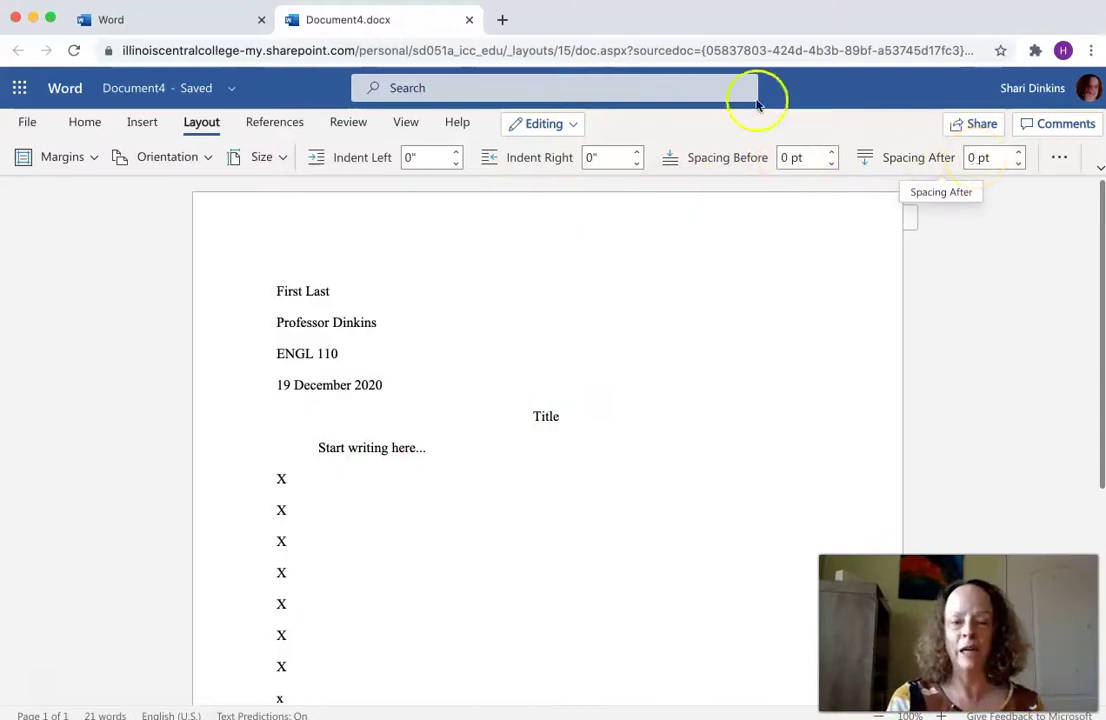
pyautogui.click(279, 289)
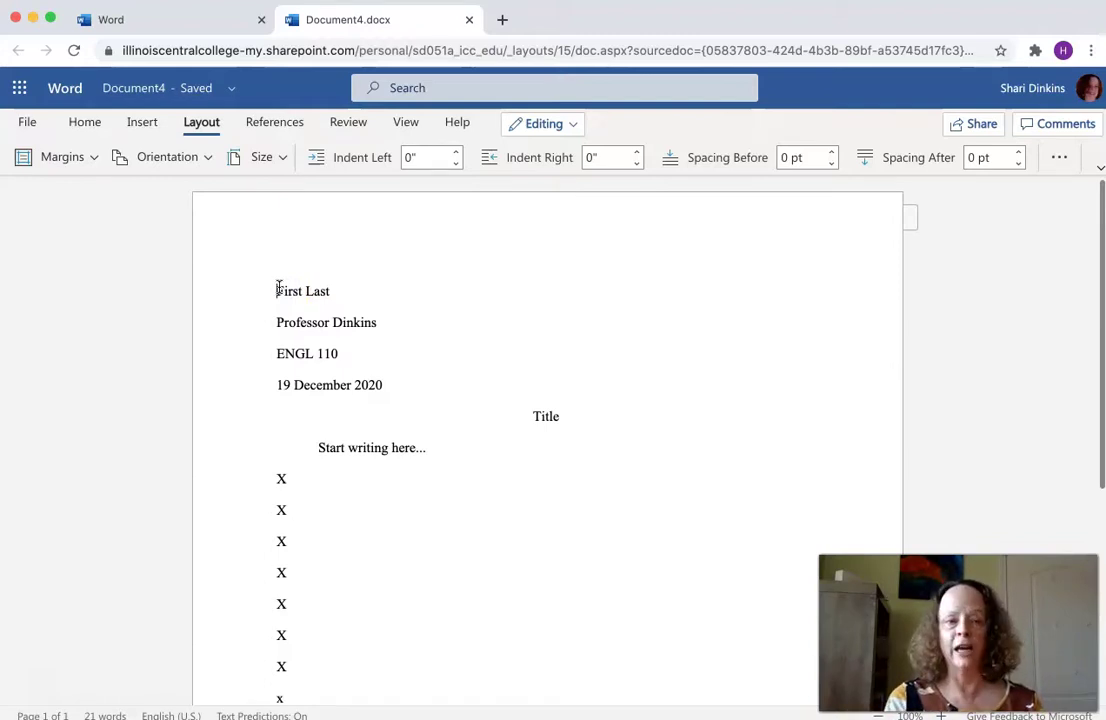
# - Add page numbers at the right of the page header and insert the word "Last" with a space before the number
pyautogui.click(142, 122)
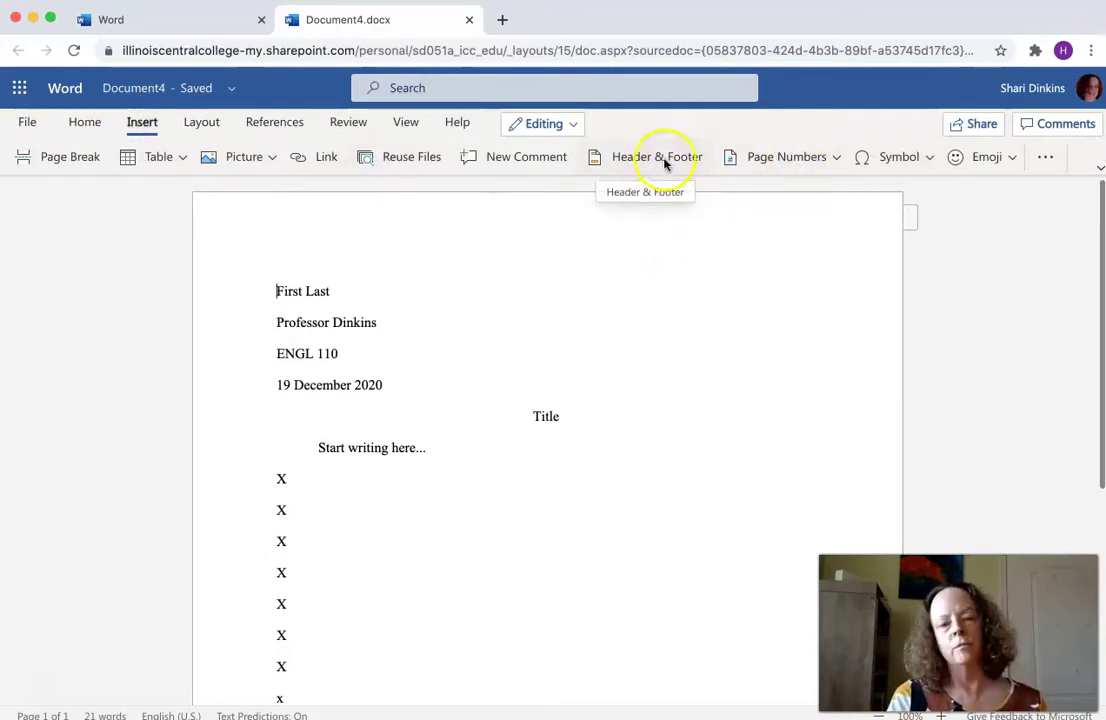
pyautogui.moveTo(387, 382); pyautogui.dragTo(251, 282)
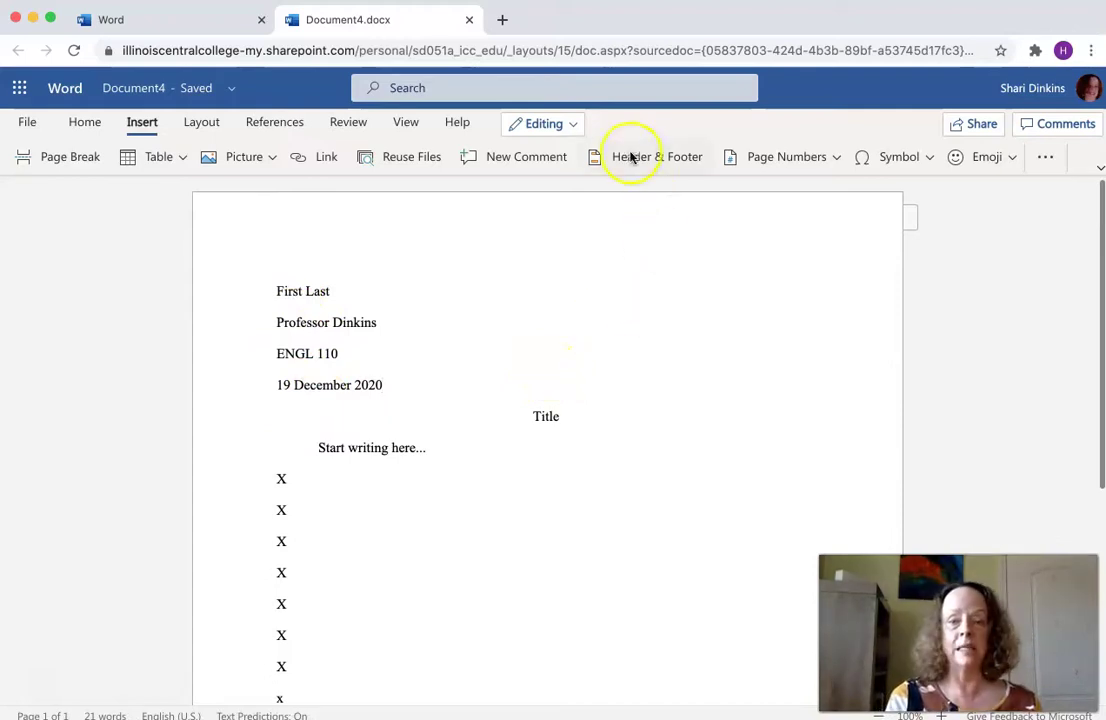
pyautogui.click(839, 158)
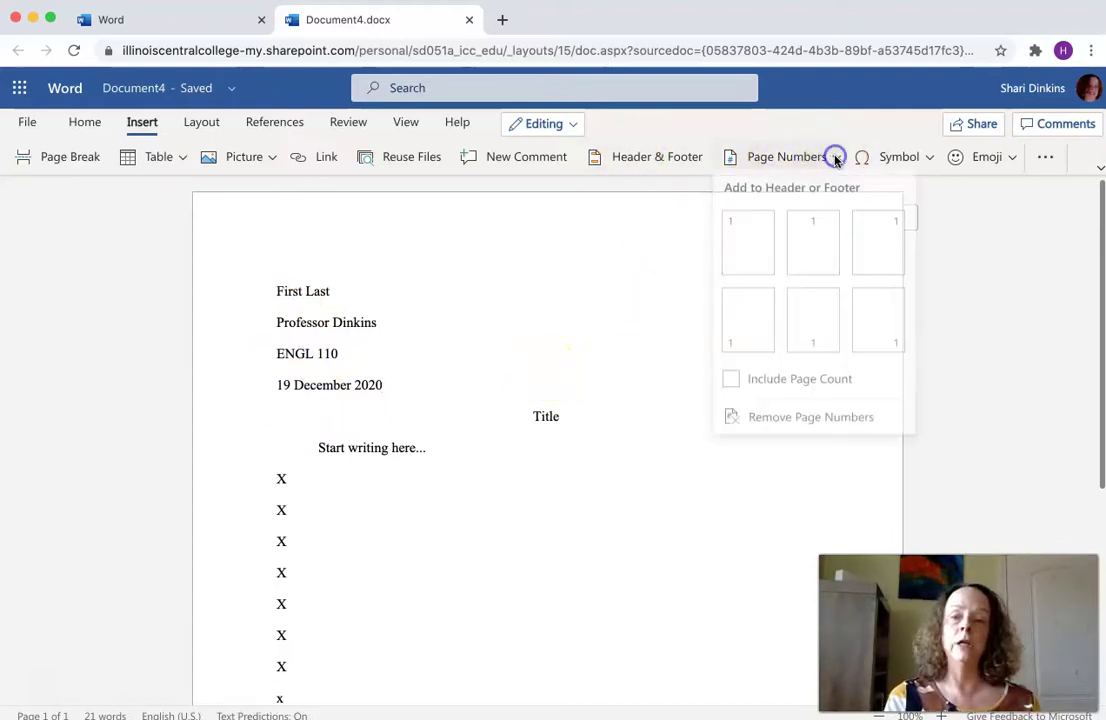
pyautogui.click(879, 256)
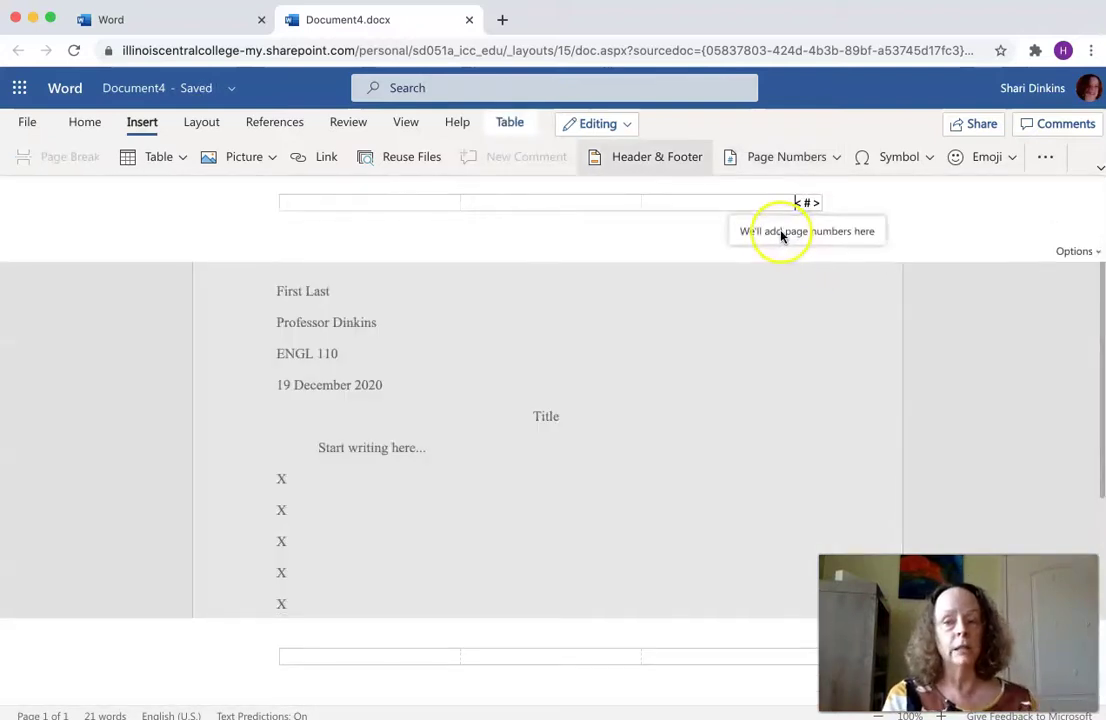
pyautogui.write('Las')
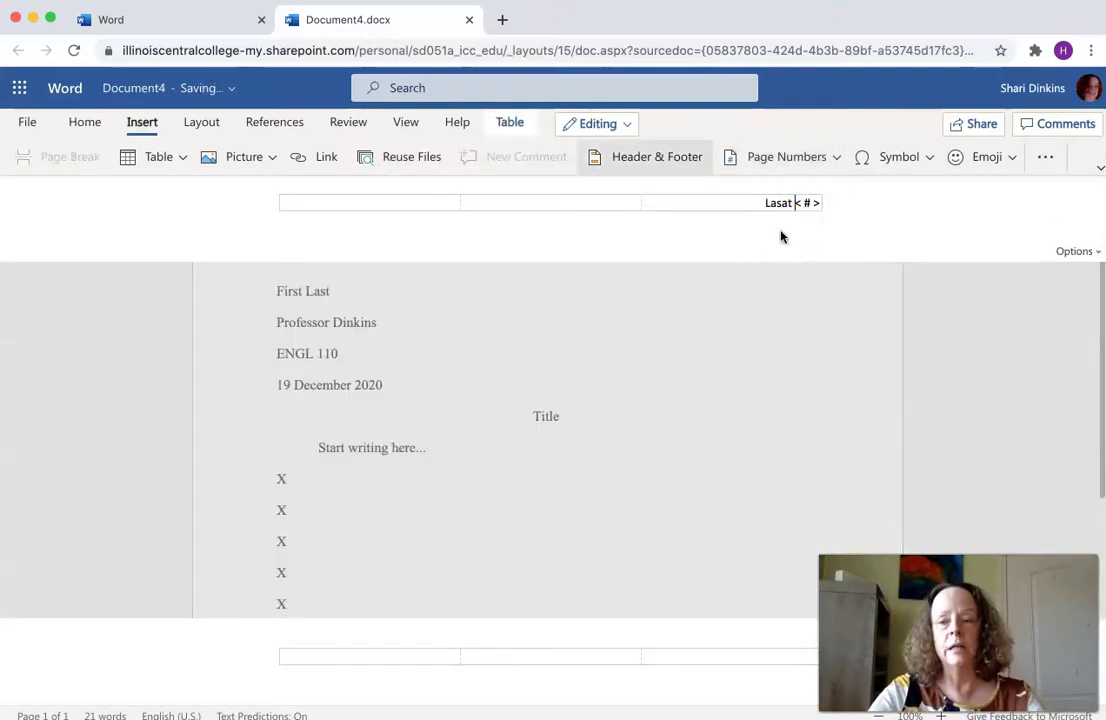
pyautogui.write('t')
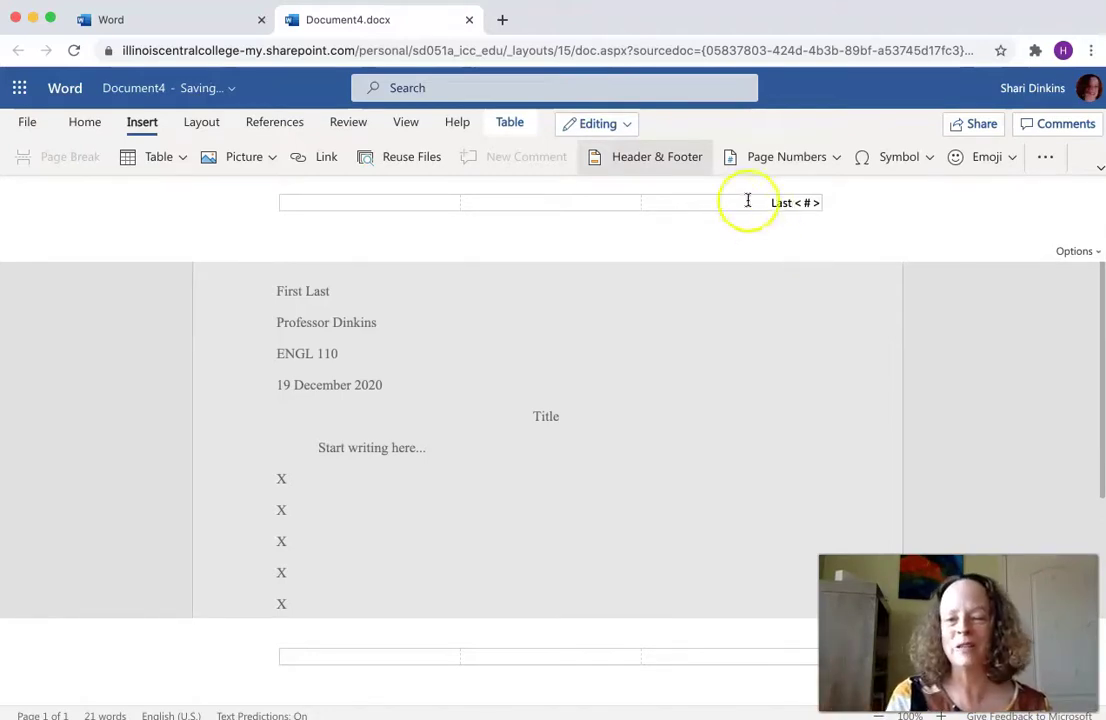
# - Set the header text "Last" and its page number to Times New Roman, size 12, and return to the document body
pyautogui.moveTo(771, 204); pyautogui.dragTo(842, 210)
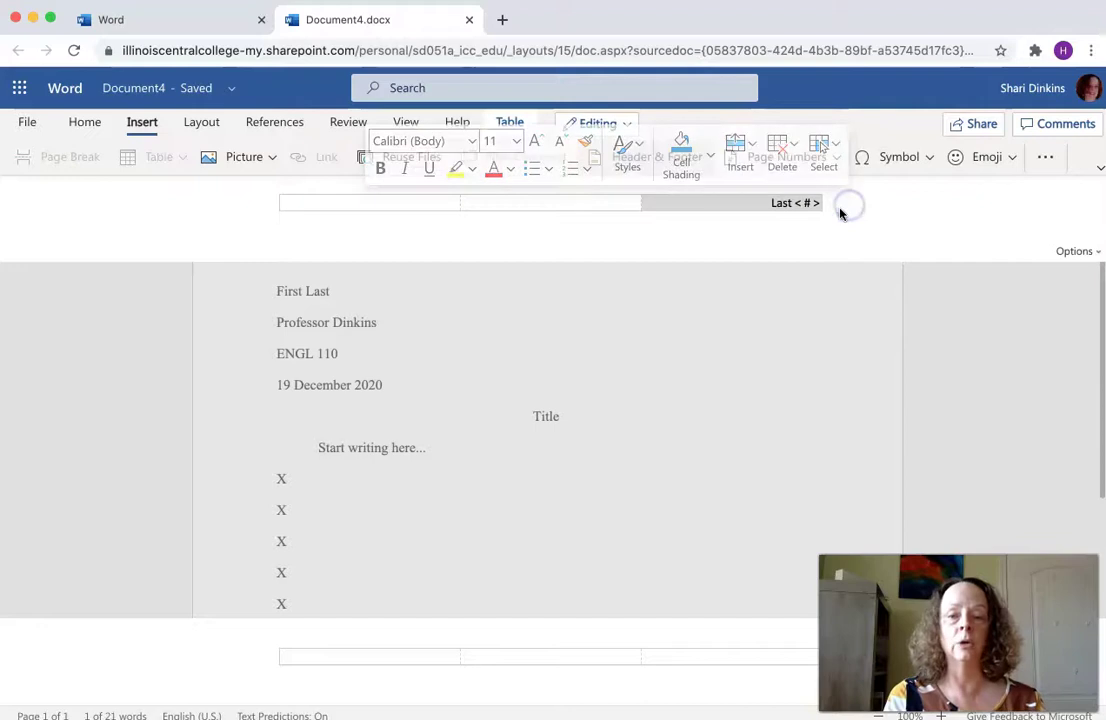
pyautogui.click(470, 140)
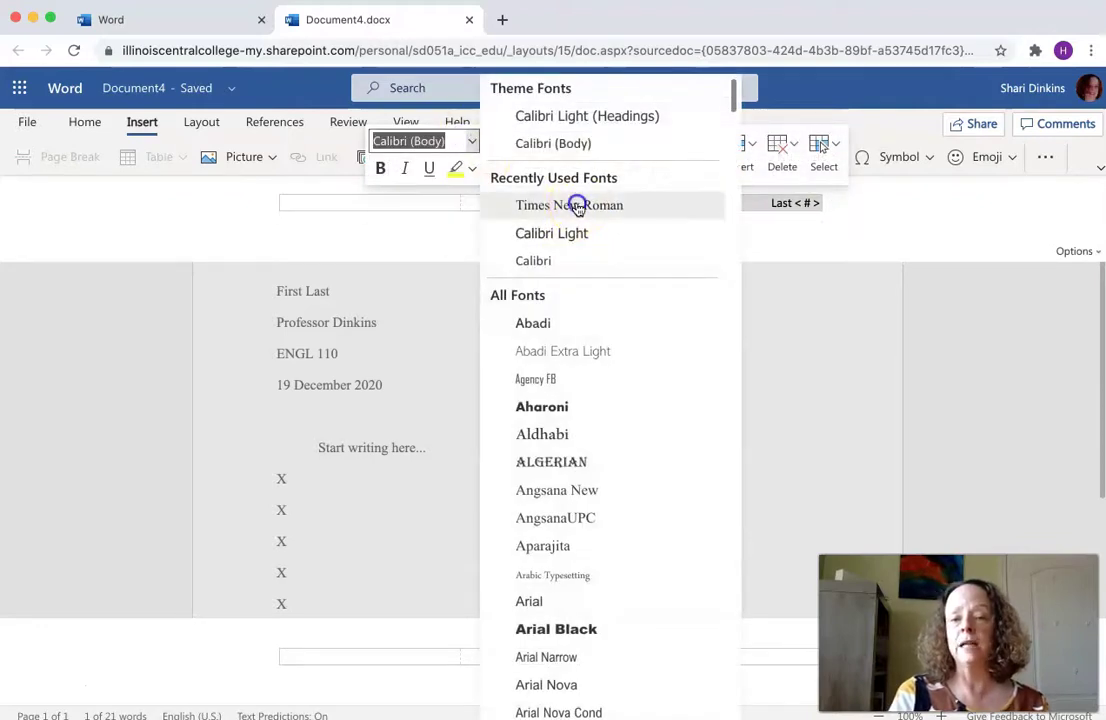
pyautogui.click(576, 206)
pyautogui.click(515, 141)
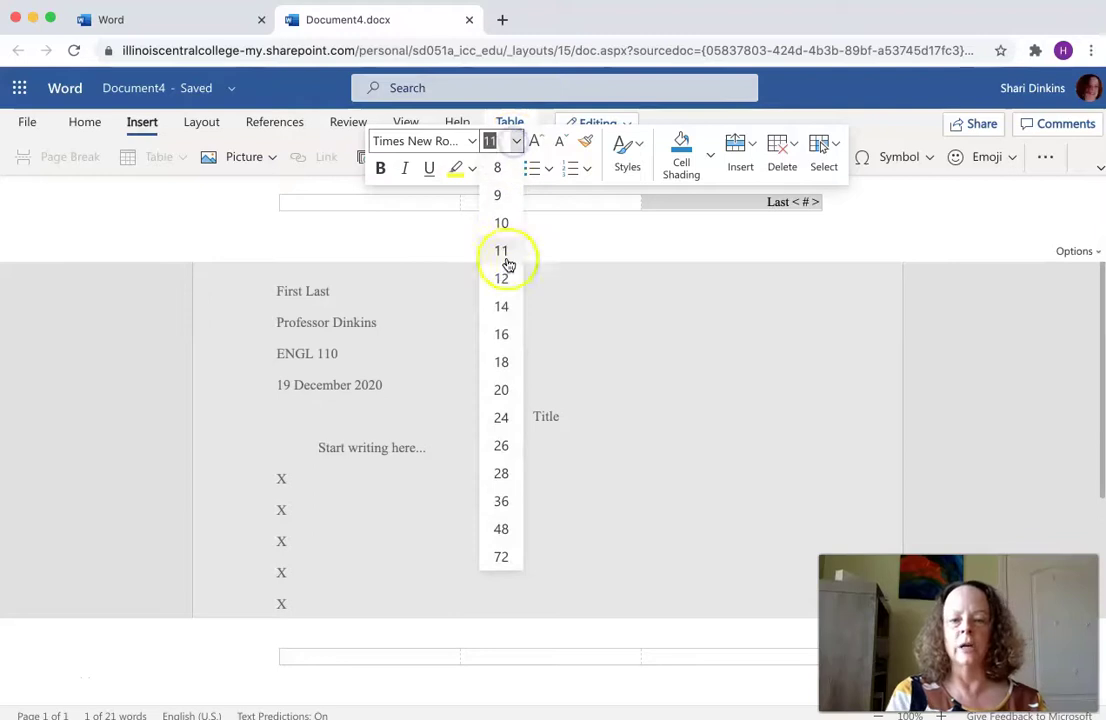
pyautogui.click(505, 279)
pyautogui.doubleClick(630, 333)
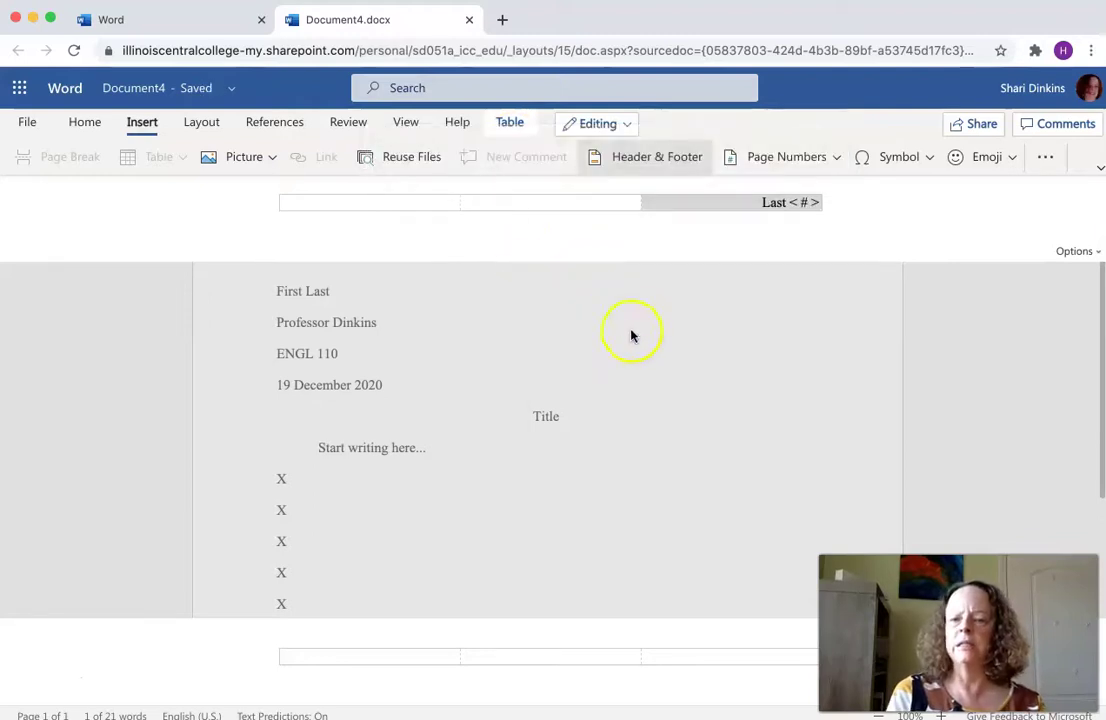